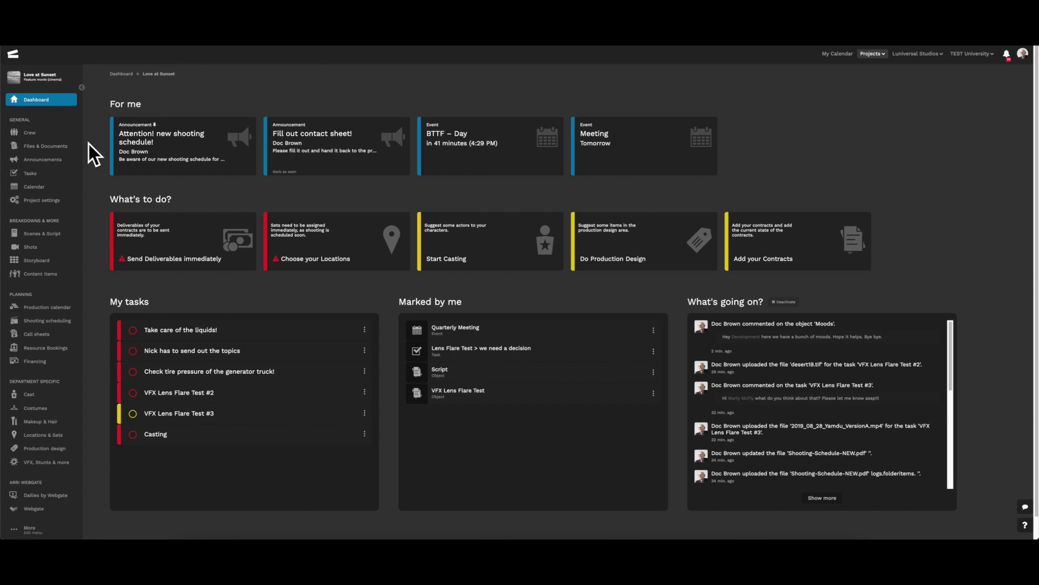
# Go to Files & Documents, enter the Visualization room, and open its Moods folder.
pyautogui.click(49, 146)
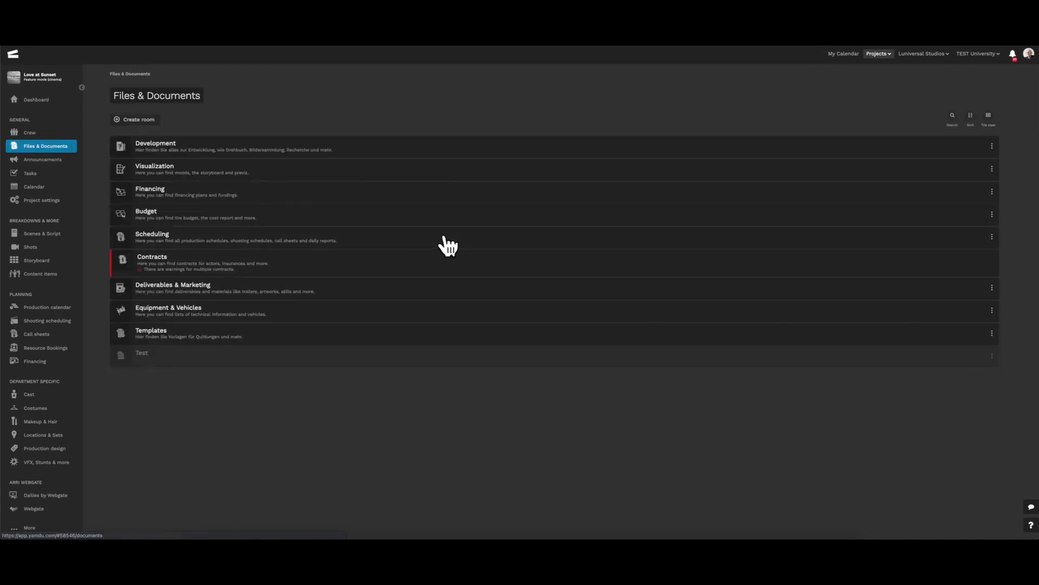
pyautogui.click(278, 174)
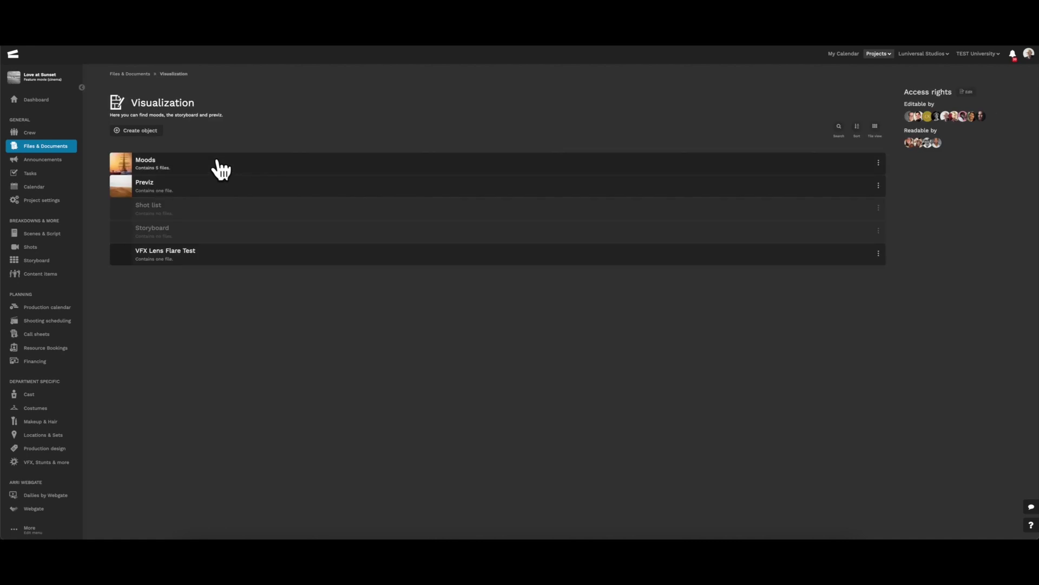
pyautogui.click(219, 166)
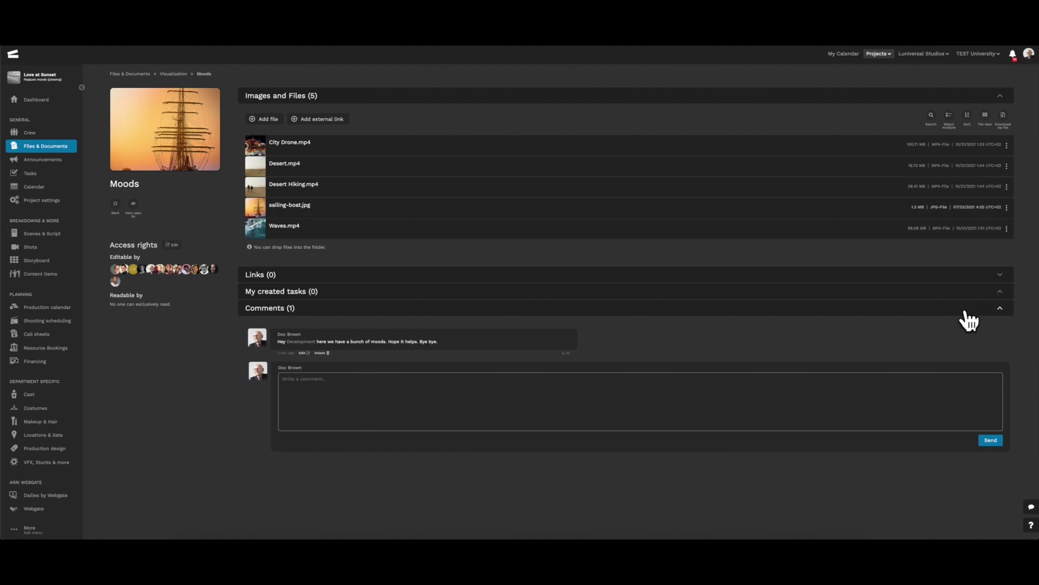
pyautogui.click(634, 206)
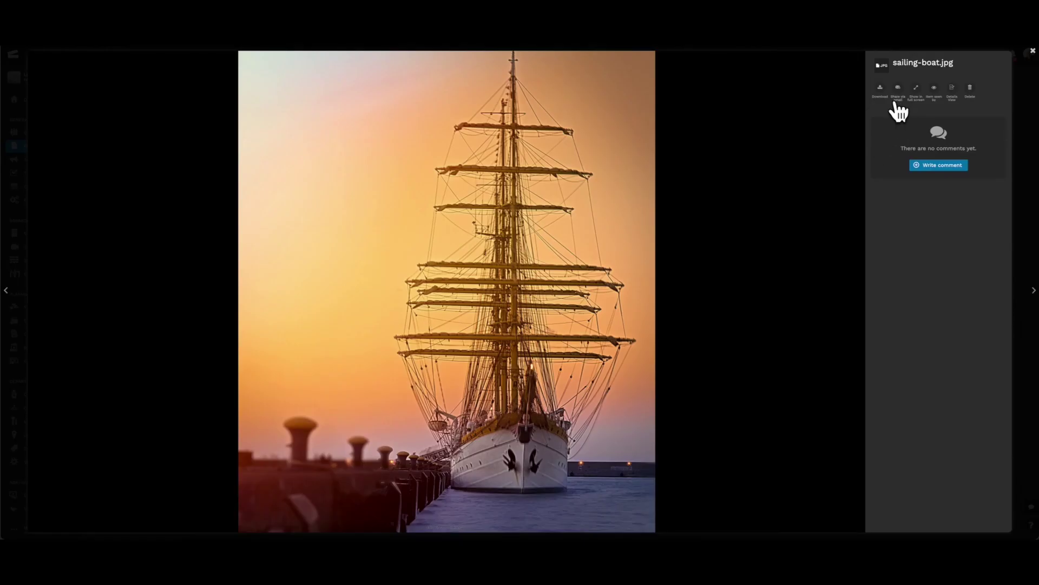
pyautogui.click(1032, 50)
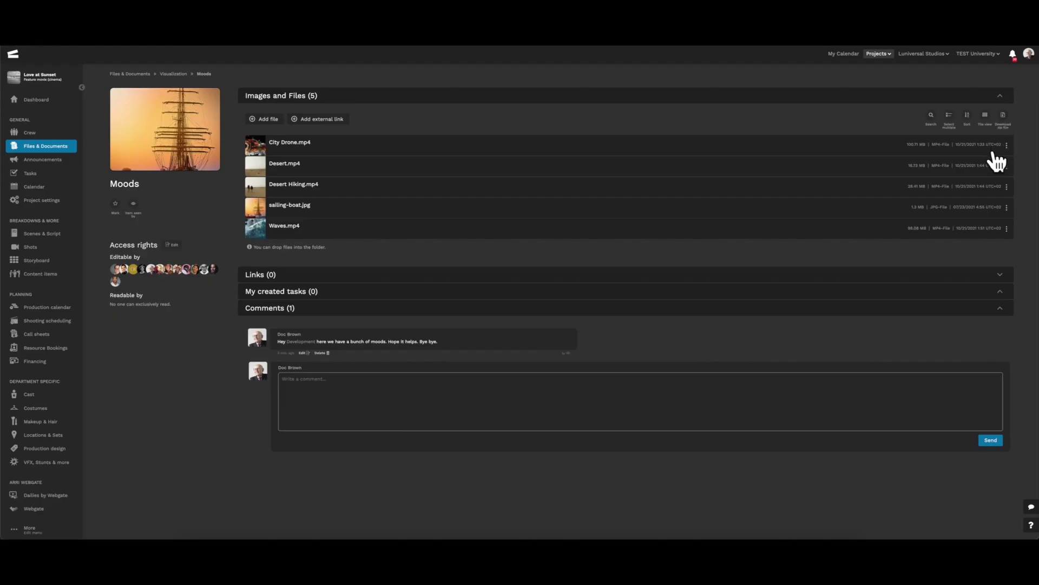
pyautogui.click(1007, 207)
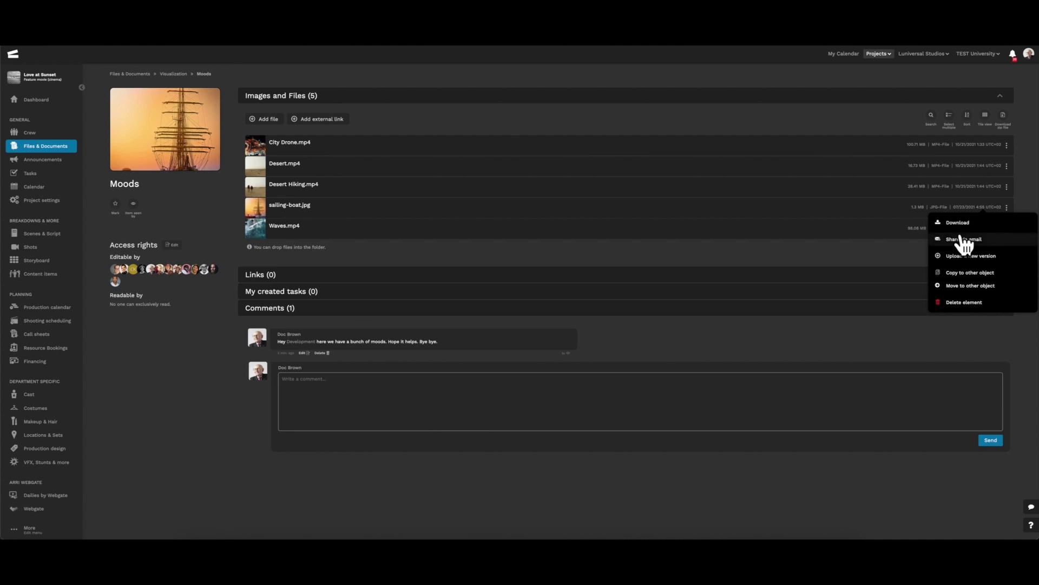
pyautogui.click(892, 245)
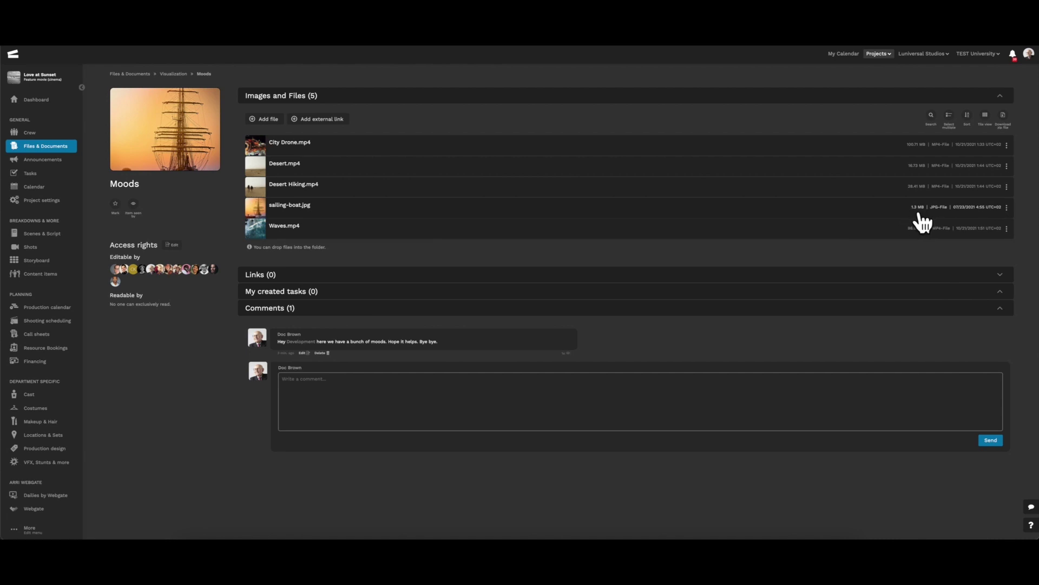
pyautogui.click(1007, 206)
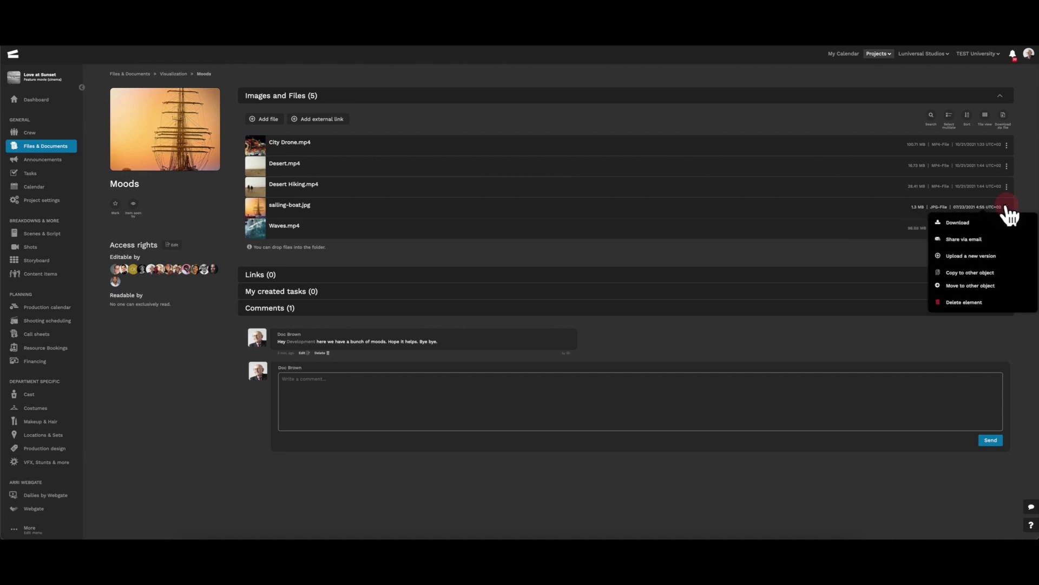
pyautogui.click(962, 239)
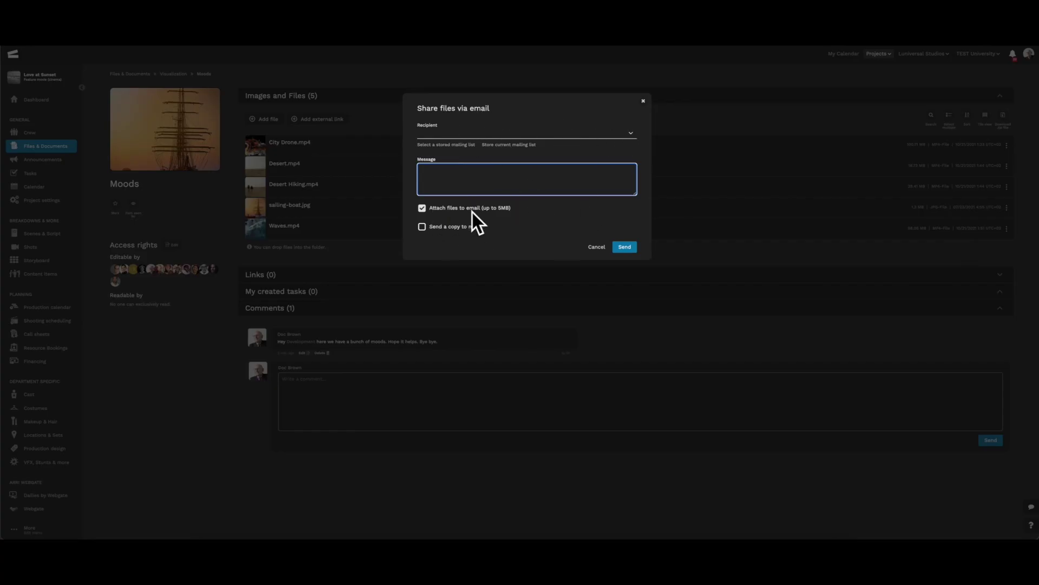
pyautogui.click(596, 247)
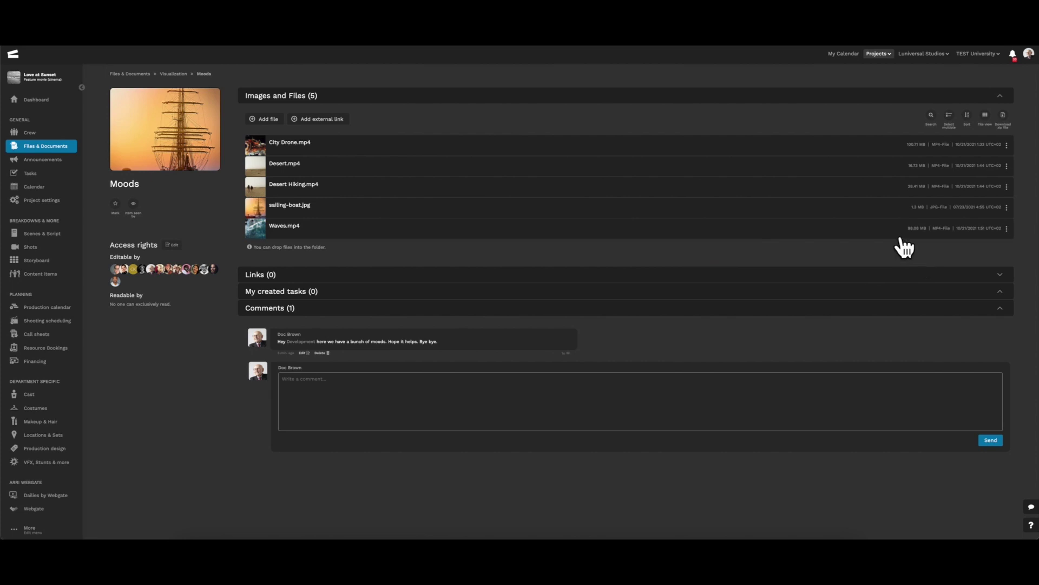
# Start an email share of Waves.mp4 and look through the list of possible recipients.
pyautogui.click(1007, 228)
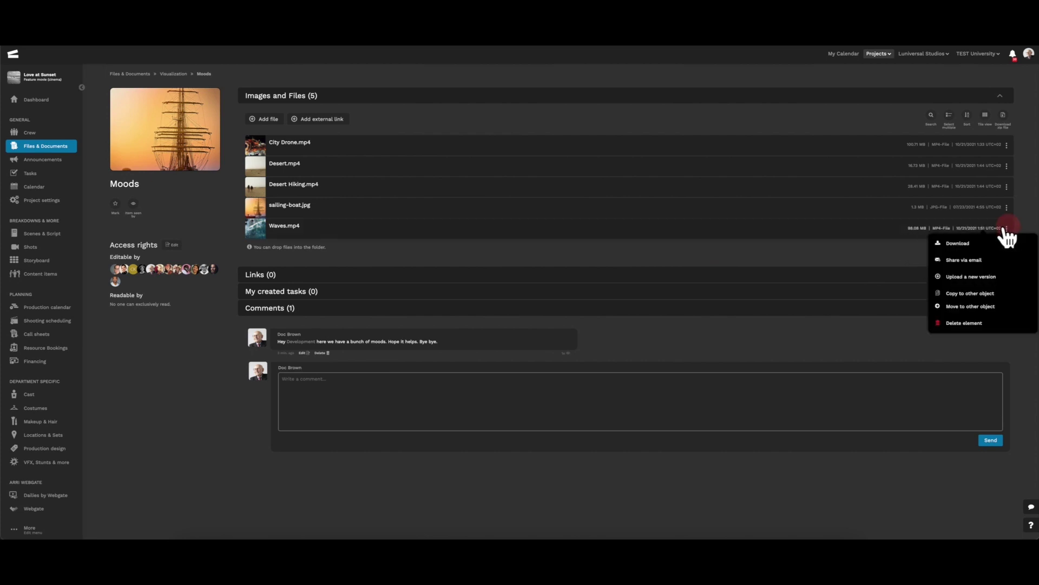
pyautogui.click(965, 261)
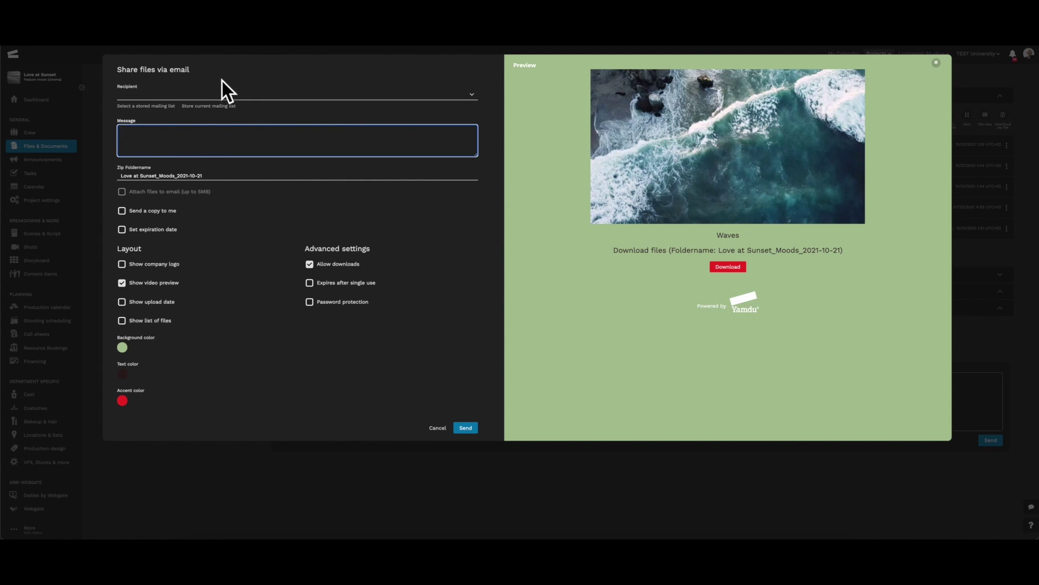
pyautogui.click(255, 96)
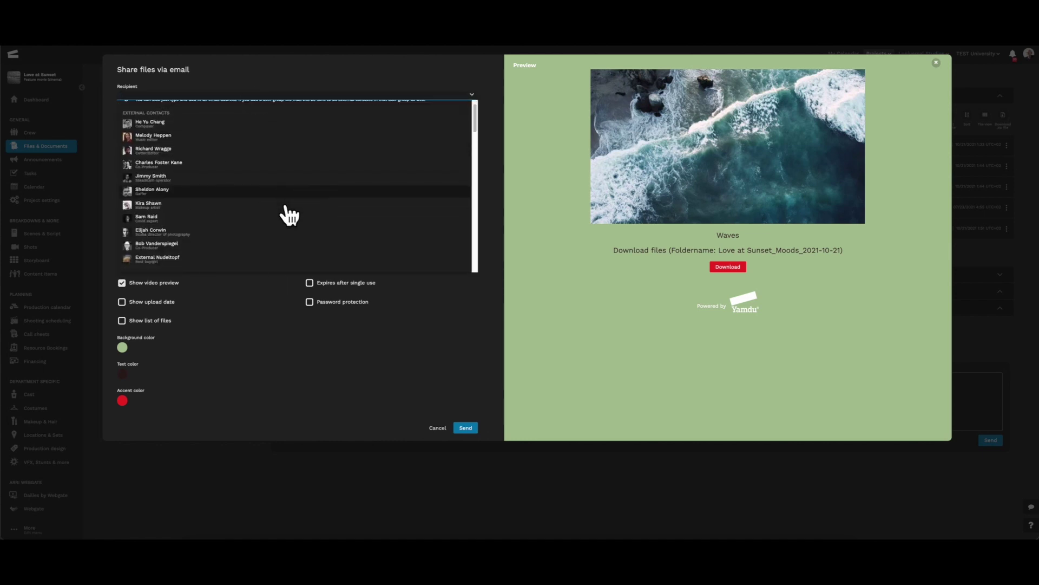
pyautogui.scroll(-5, 342, 234)
pyautogui.scroll(-10, 278, 186)
pyautogui.scroll(5, 280, 186)
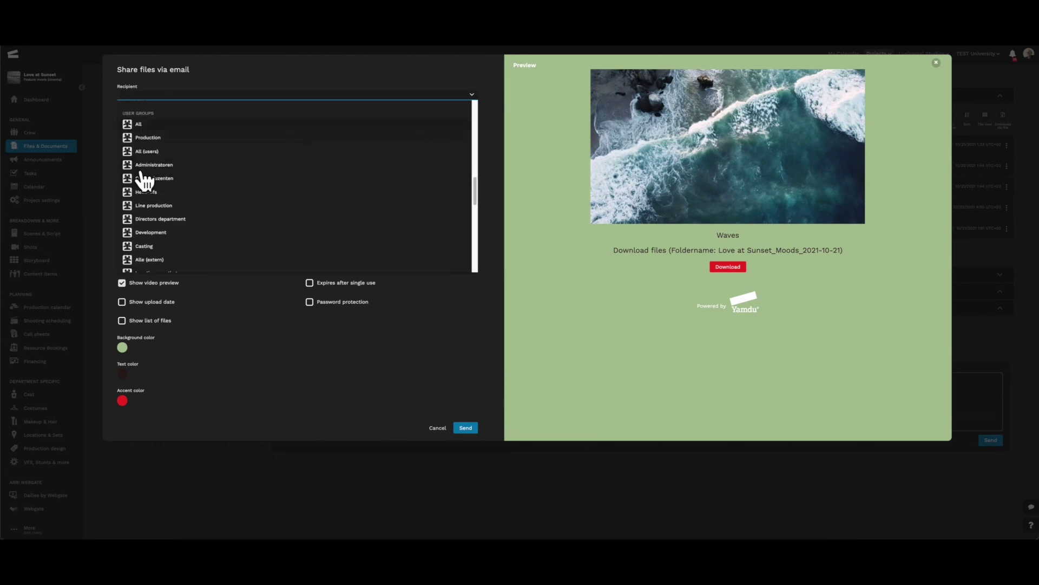
pyautogui.scroll(-1, 167, 222)
pyautogui.scroll(-8, 170, 227)
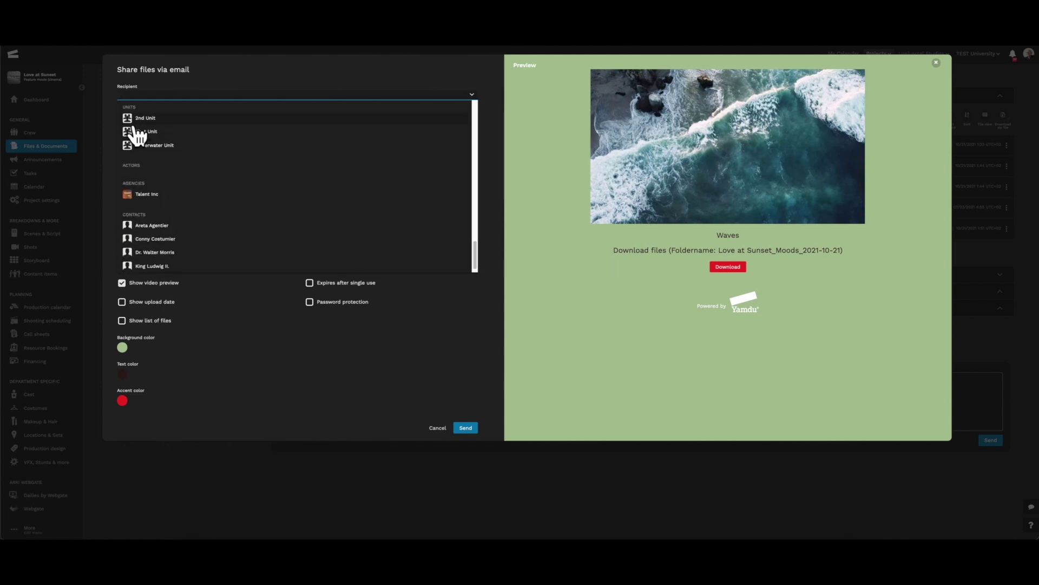
pyautogui.scroll(-1, 223, 212)
pyautogui.scroll(15, 223, 213)
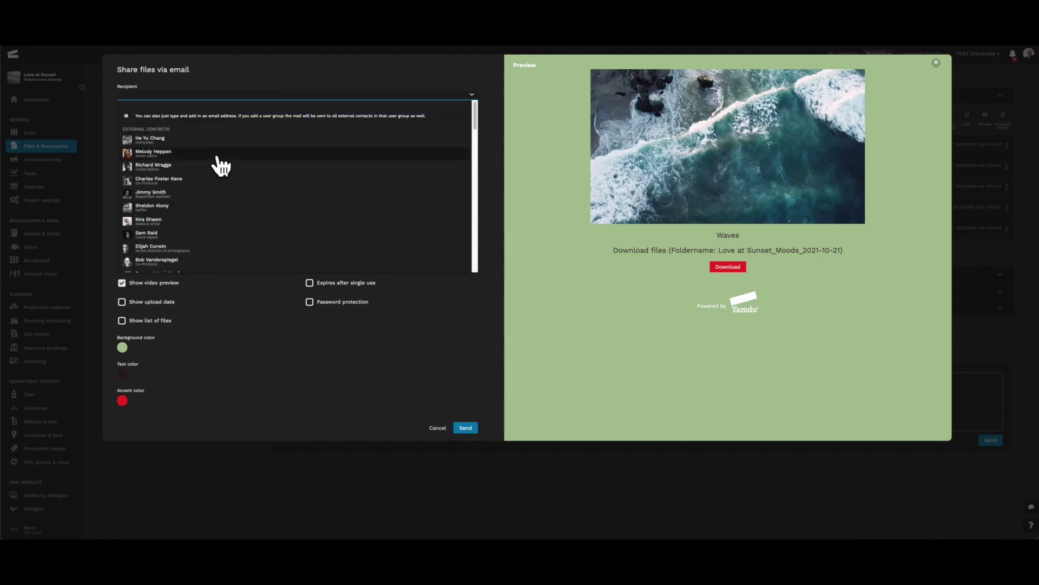
pyautogui.click(474, 98)
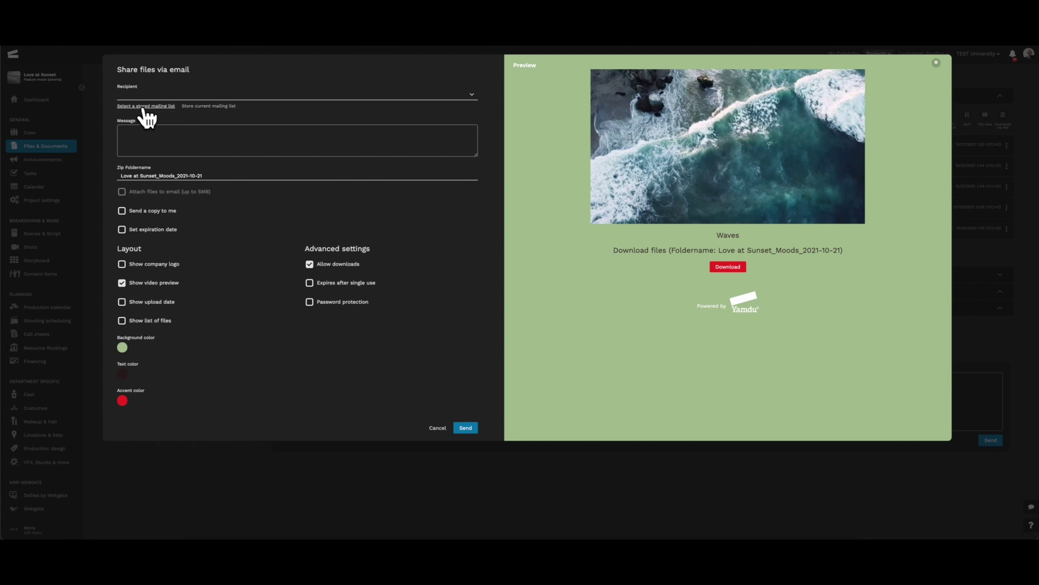
# Fill the recipients from the stored Important People mailing list.
pyautogui.click(146, 108)
pyautogui.click(569, 171)
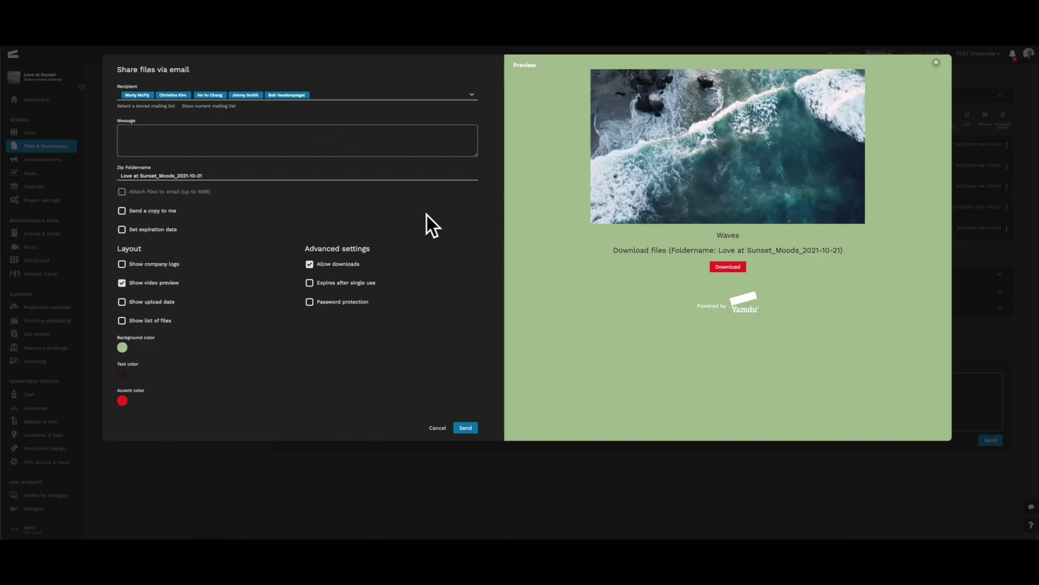
pyautogui.click(365, 155)
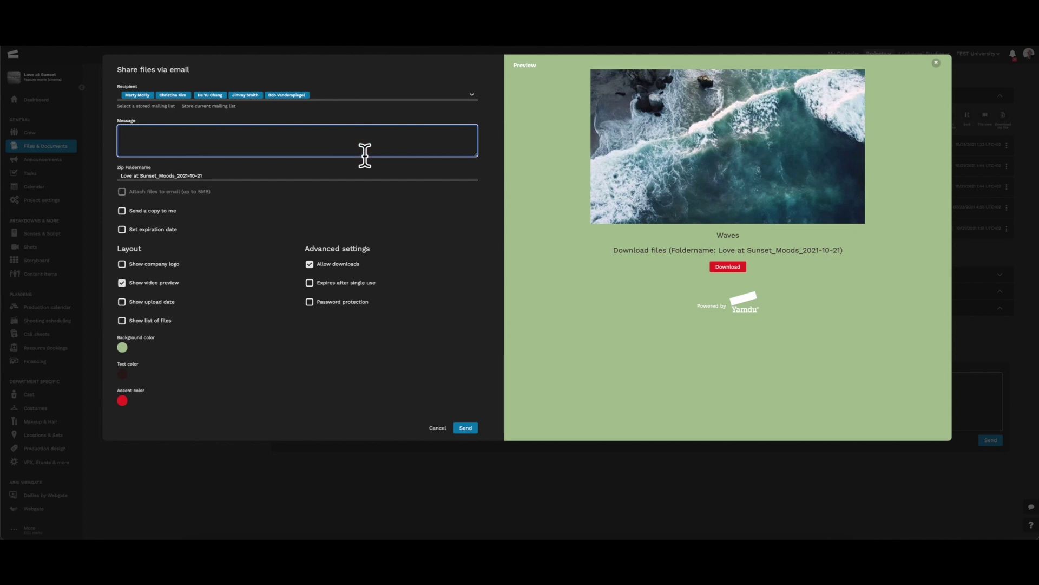
# Paste the greeting message, send a copy to myself, and set expiration to 10/31/2021.
pyautogui.write("Hi guys,  please check out our new moods for Scene xyz. Hope you'll enjoy it! Have a great, have marvelous day and see you soon.  All the best, Emmett")
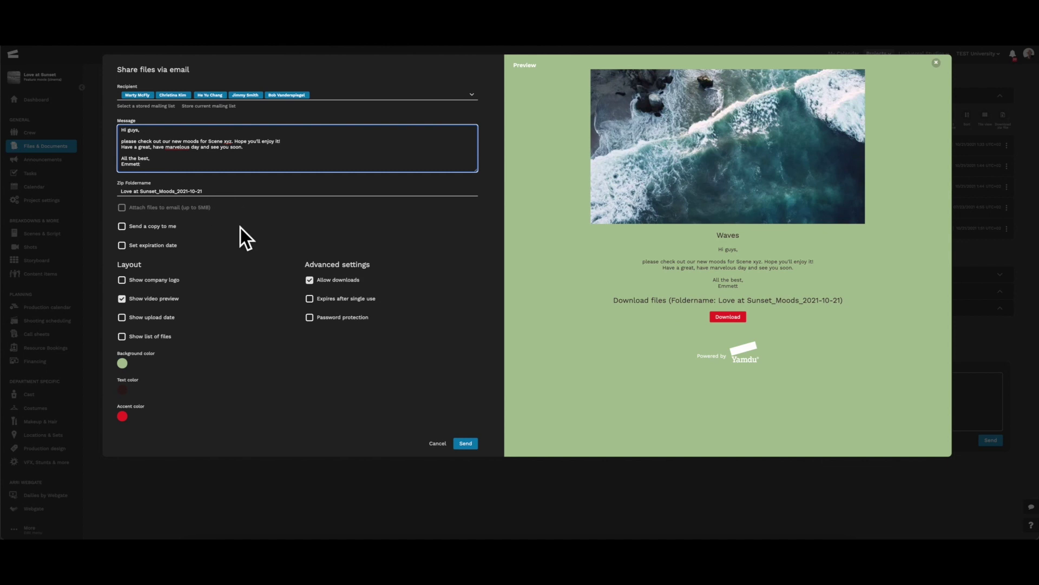
pyautogui.click(122, 228)
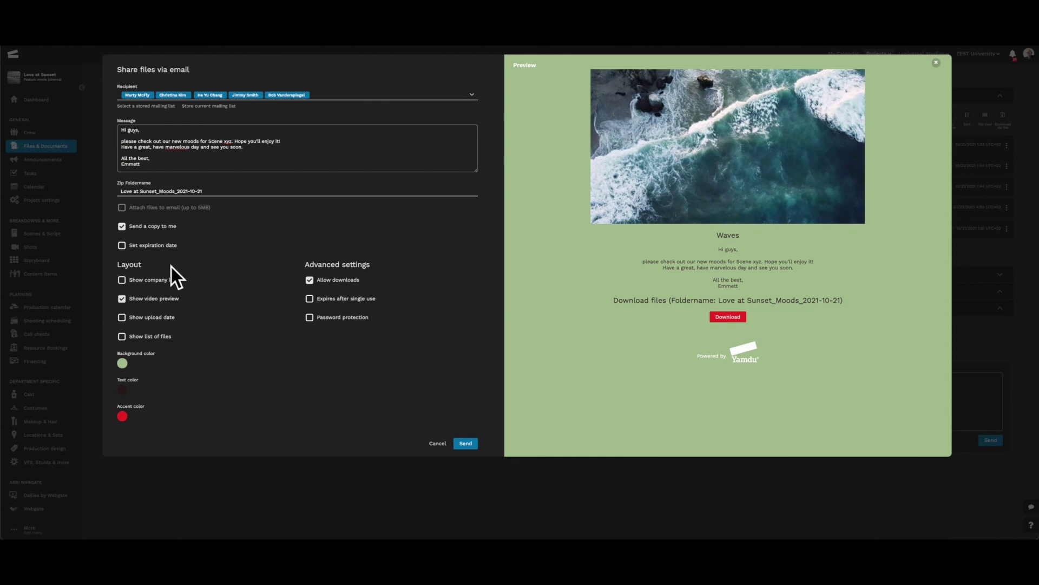
pyautogui.click(122, 246)
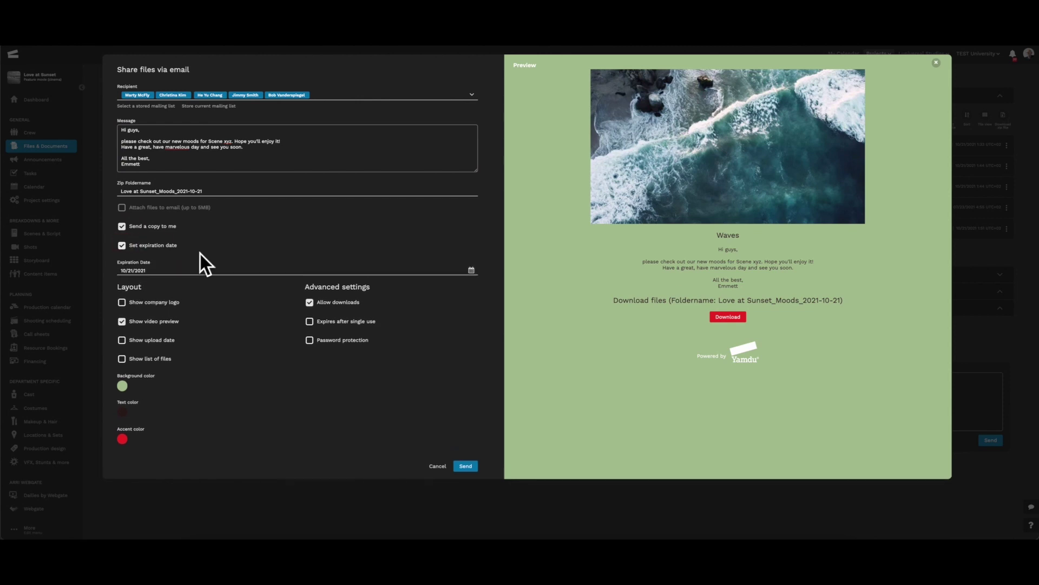
pyautogui.click(467, 277)
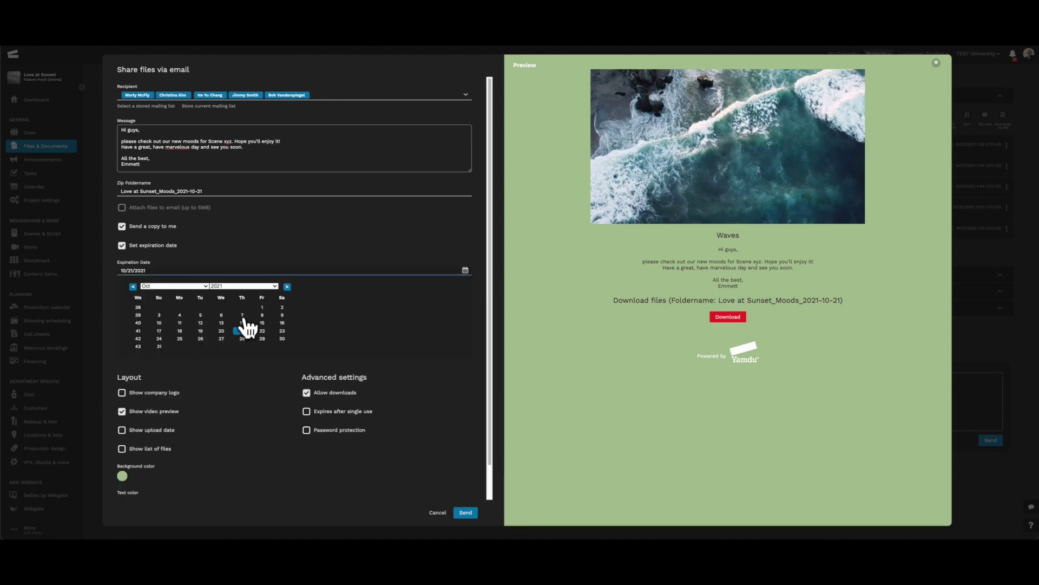
pyautogui.click(160, 346)
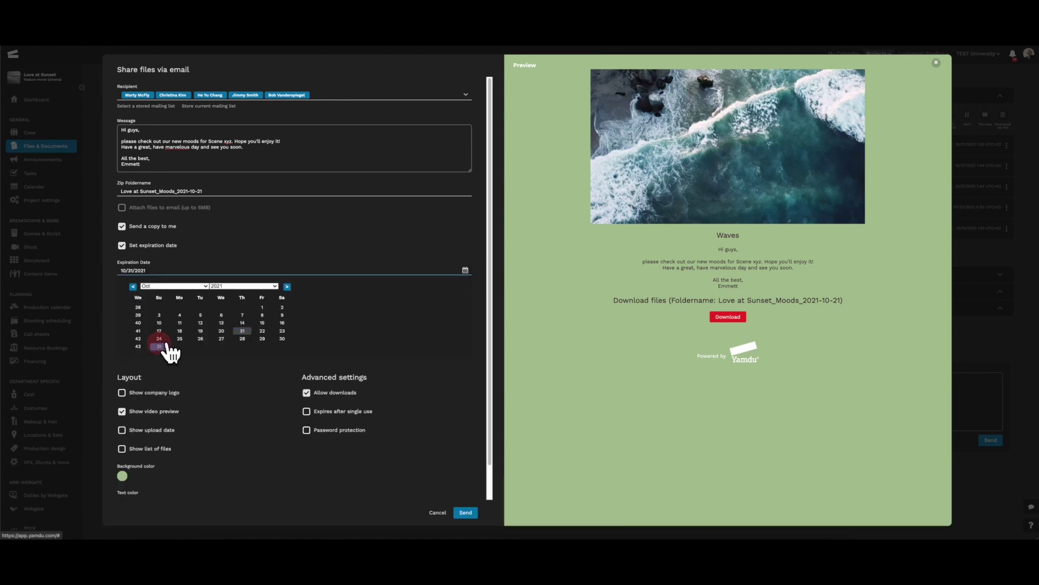
pyautogui.click(466, 270)
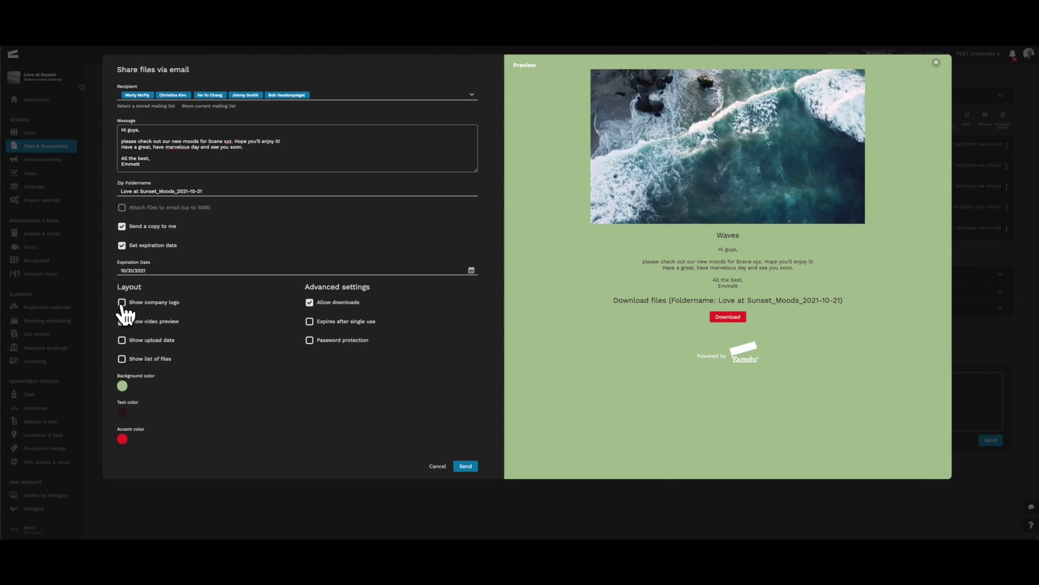
# Turn on company logo and upload date, leaving video preview and downloads enabled.
pyautogui.click(122, 303)
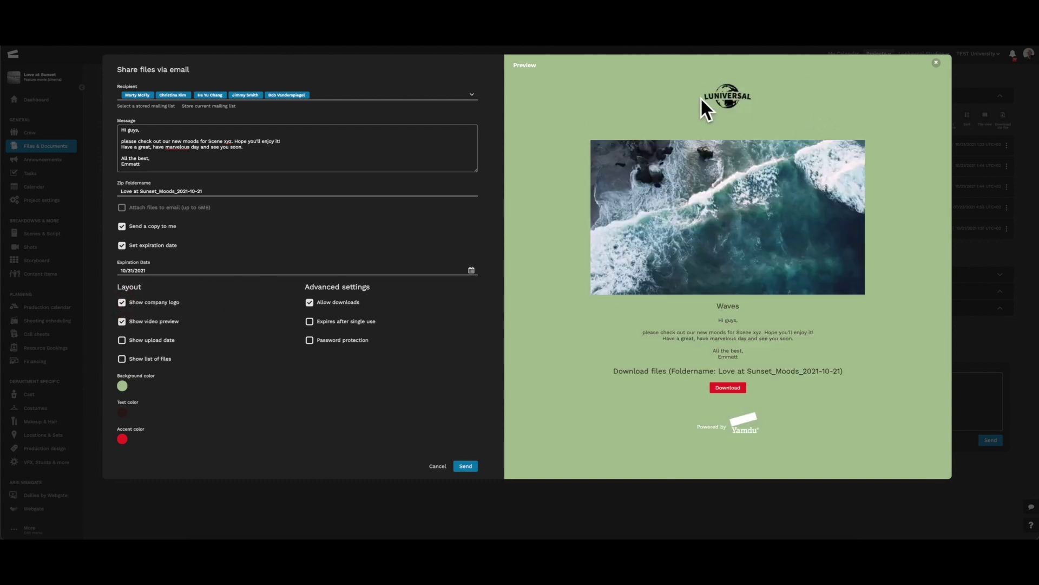
pyautogui.click(122, 321)
pyautogui.click(122, 322)
pyautogui.click(121, 341)
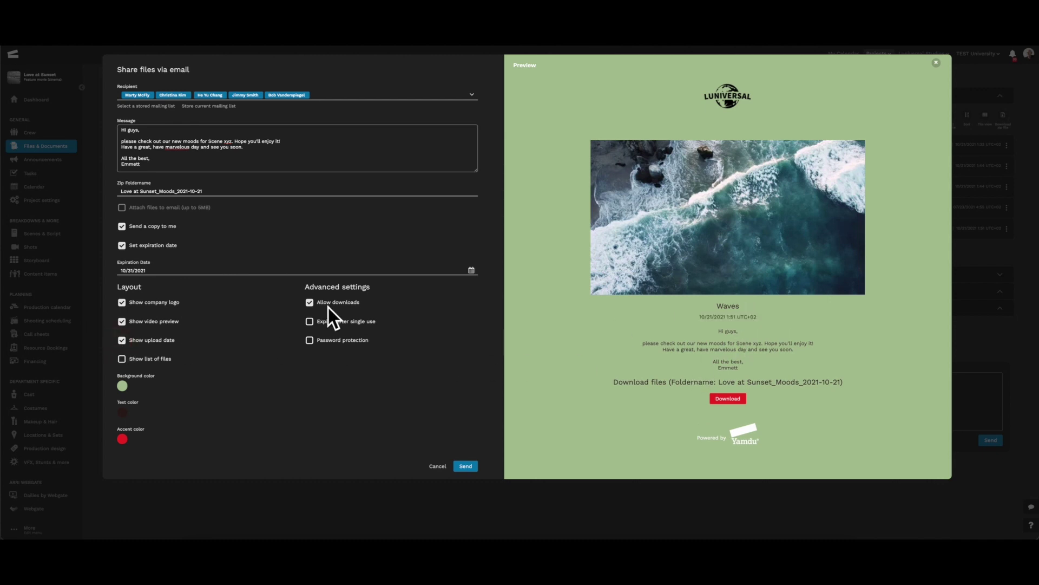
pyautogui.click(309, 303)
pyautogui.click(309, 303)
# Make the link expire after a single use and protect it with a password.
pyautogui.click(309, 322)
pyautogui.click(309, 339)
pyautogui.click(347, 360)
# Set the share page's background colour to black (#000000).
pyautogui.click(245, 404)
pyautogui.click(141, 329)
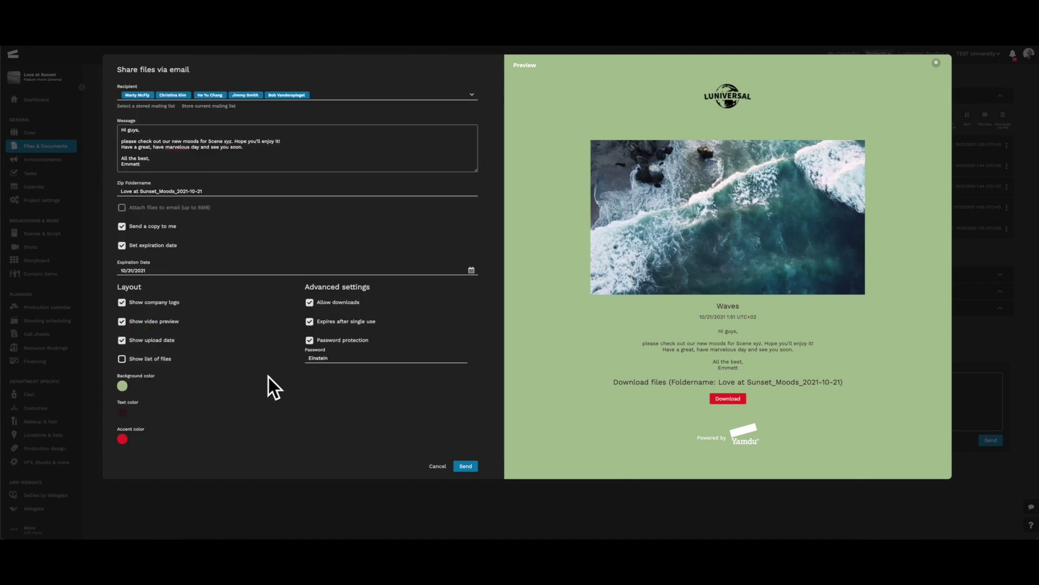
pyautogui.click(122, 386)
pyautogui.click(132, 382)
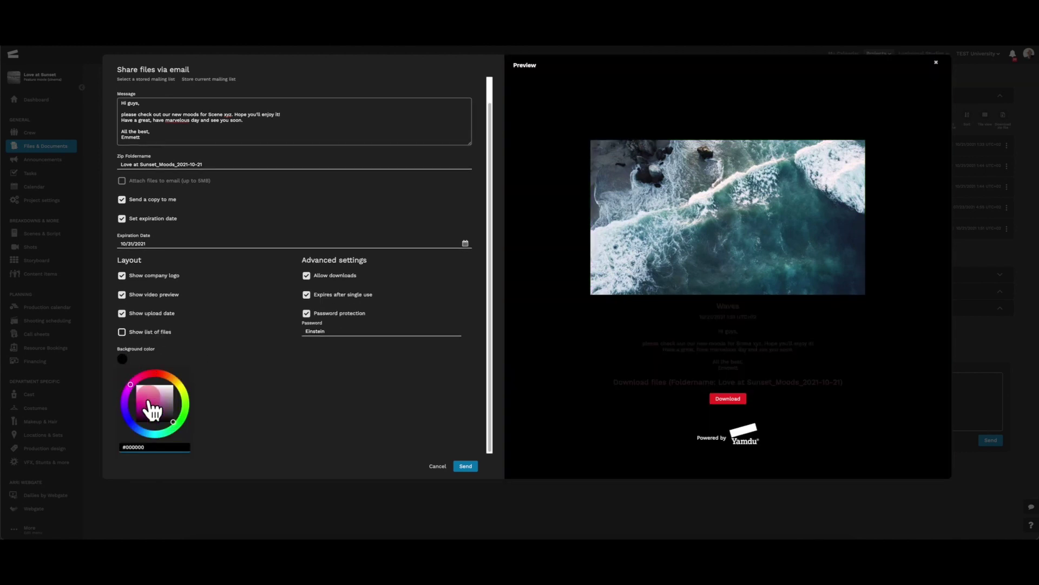
# Change the page background to magenta and the text colour to near-white.
pyautogui.click(144, 403)
pyautogui.click(260, 421)
pyautogui.click(122, 412)
pyautogui.moveTo(186, 389); pyautogui.dragTo(163, 386)
pyautogui.click(160, 386)
pyautogui.click(321, 463)
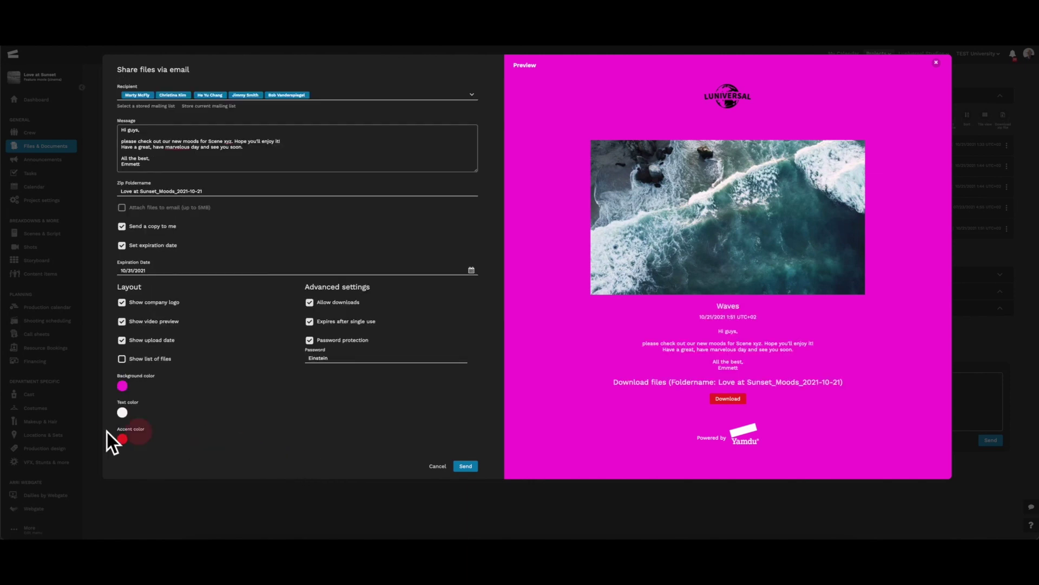
# Set the accent colour to purple #7C60F6 and send the share email.
pyautogui.click(122, 439)
pyautogui.click(126, 413)
pyautogui.click(141, 397)
pyautogui.click(248, 422)
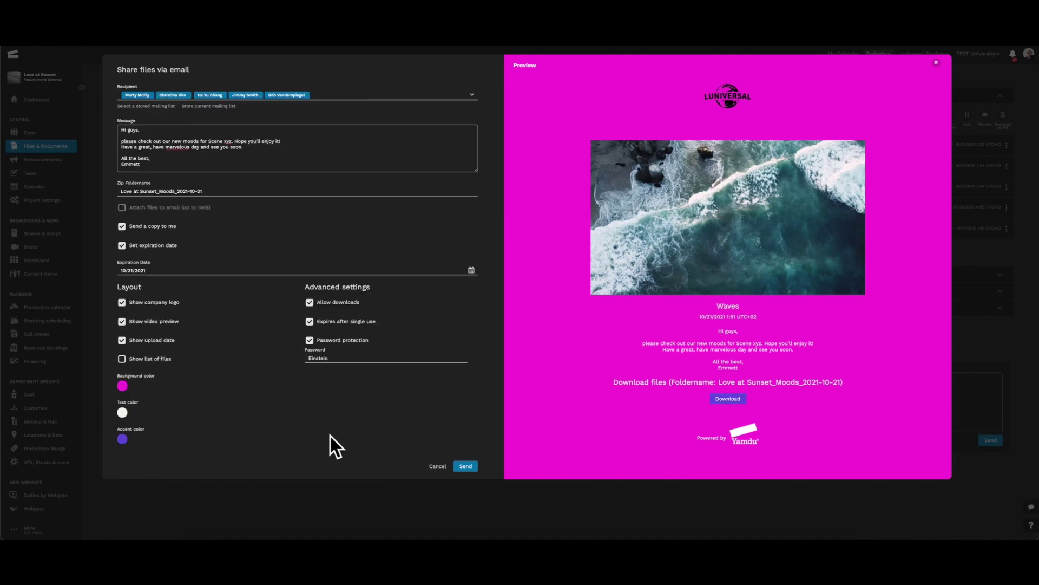
pyautogui.click(467, 466)
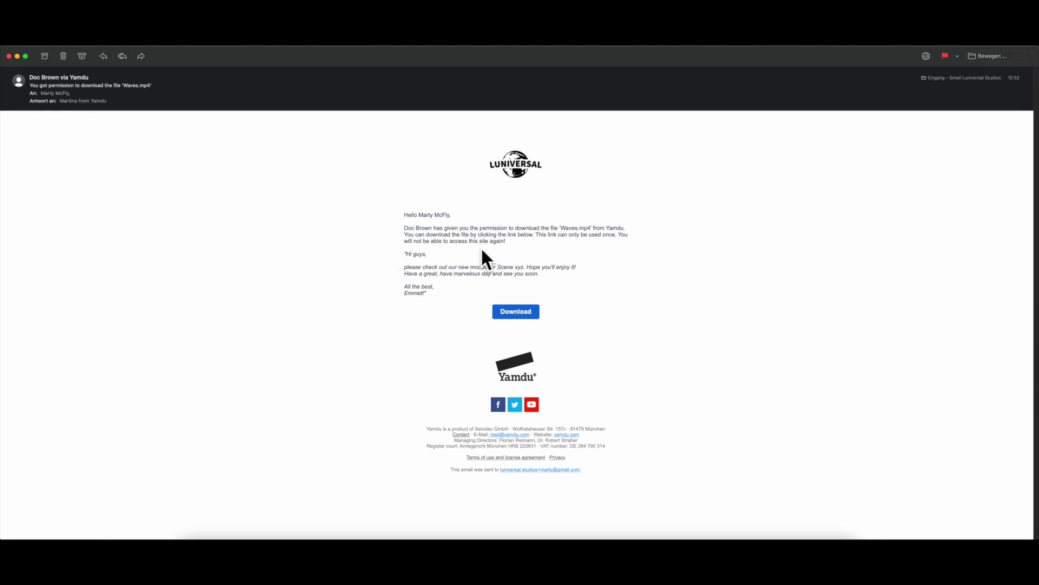
# Follow the Download button in the received Yamdu email to the password page.
pyautogui.click(530, 314)
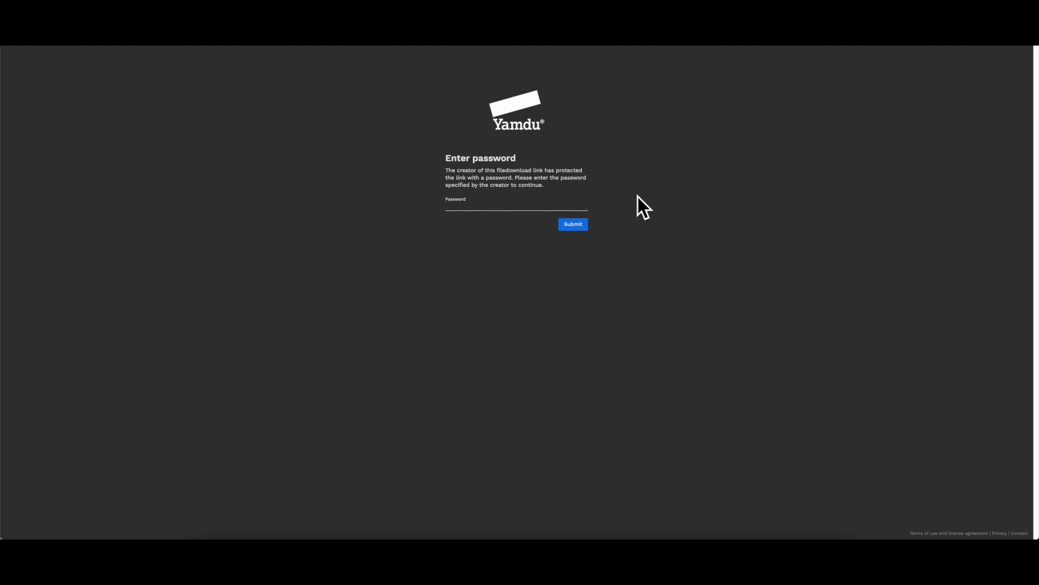
# Enter the link password and submit it to unlock the Waves download page.
pyautogui.click(531, 206)
pyautogui.write('********')
pyautogui.click(567, 225)
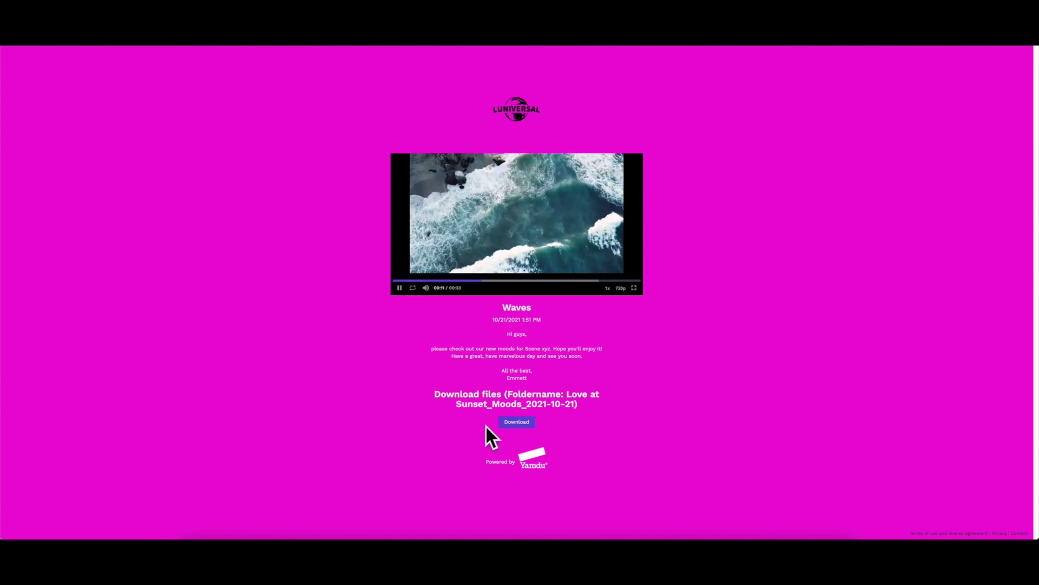
# Download the Waves file from the magenta share page.
pyautogui.click(520, 422)
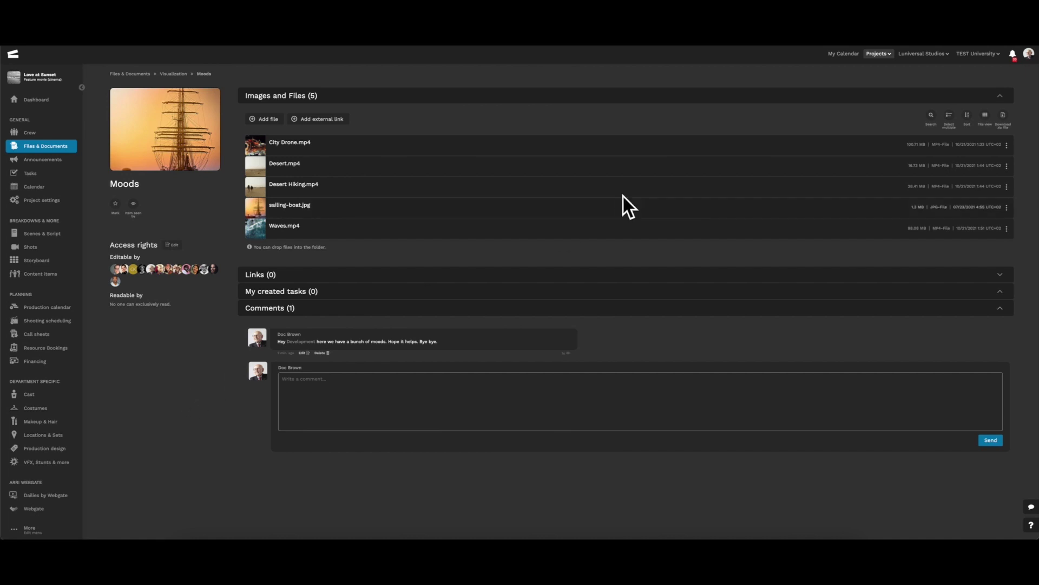
# Tick City Drone.mp4, Desert.mp4, Desert Hiking.mp4 and Waves.mp4, then share them by email.
pyautogui.click(948, 118)
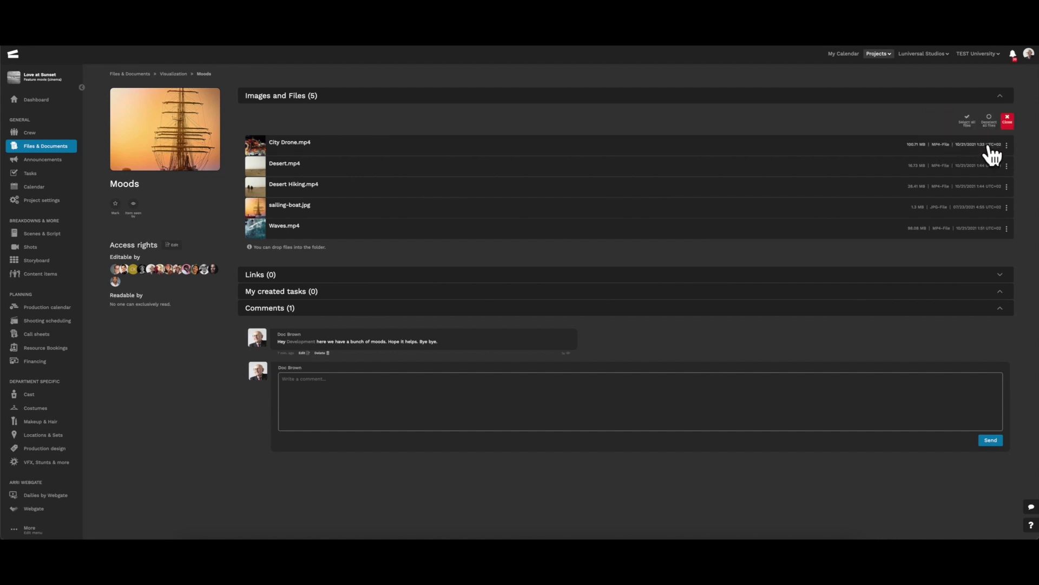
pyautogui.click(967, 151)
pyautogui.click(968, 168)
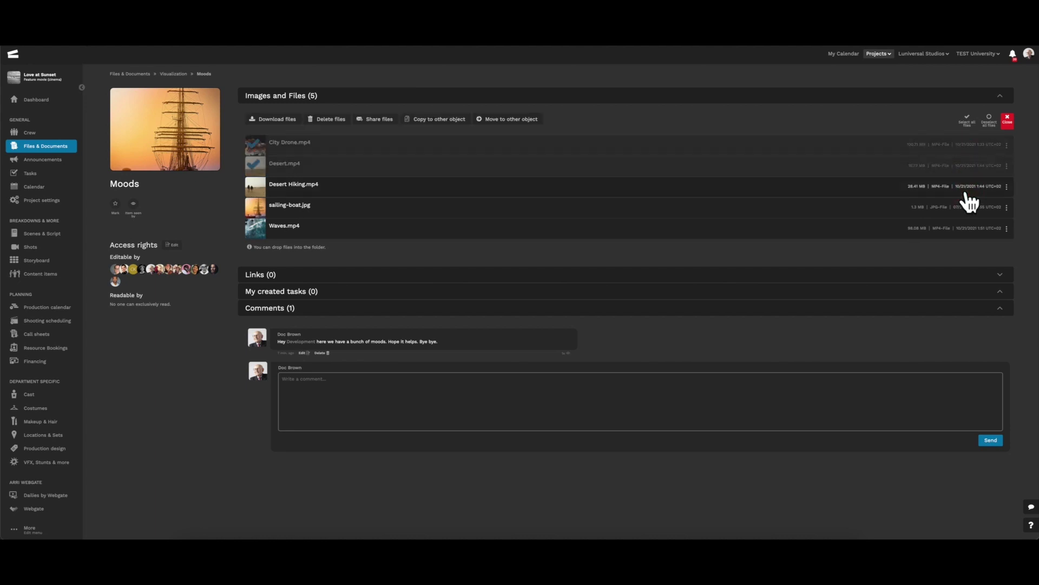
pyautogui.click(563, 189)
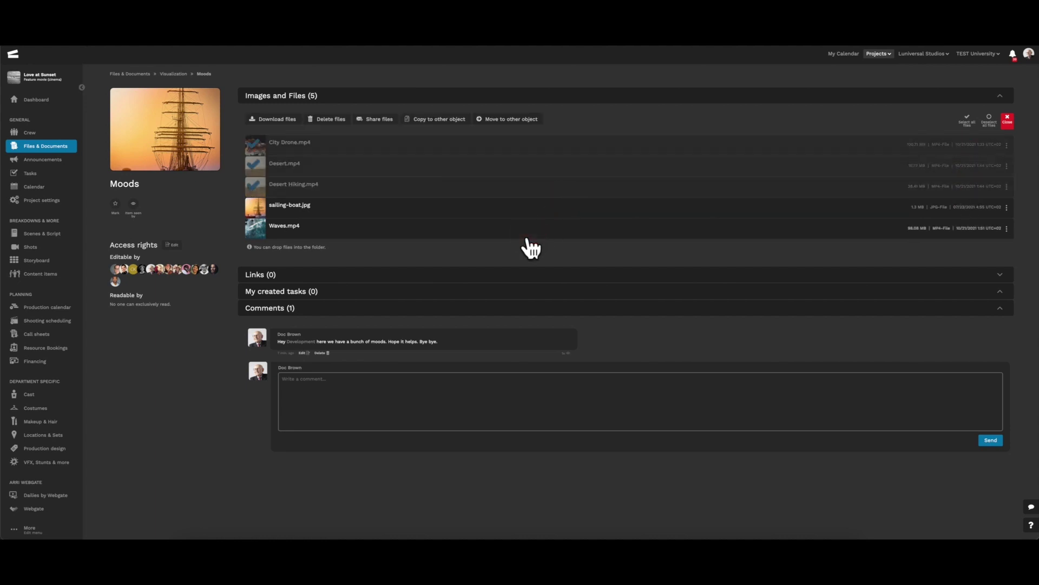
pyautogui.click(533, 234)
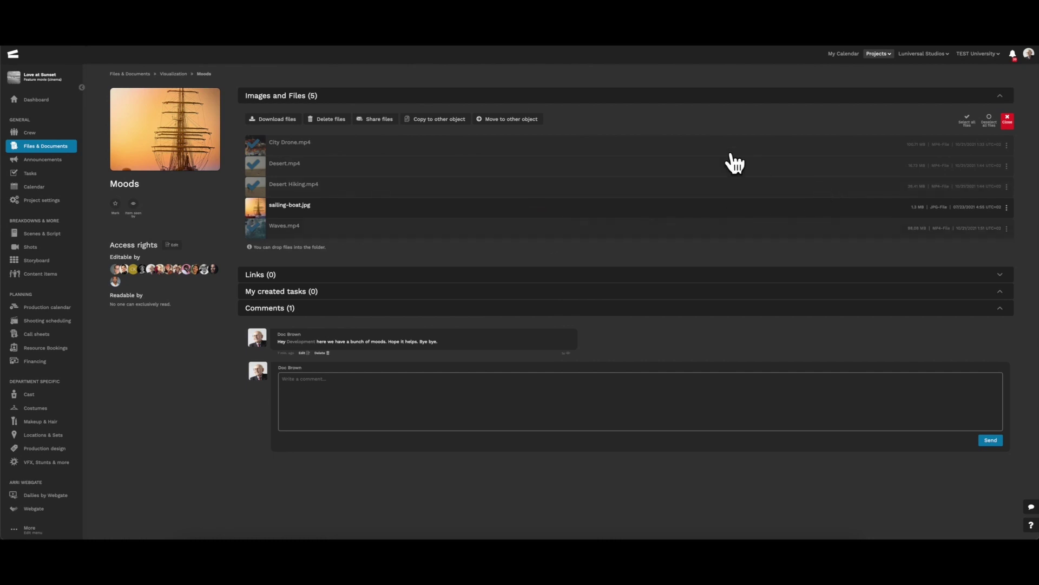
pyautogui.click(377, 120)
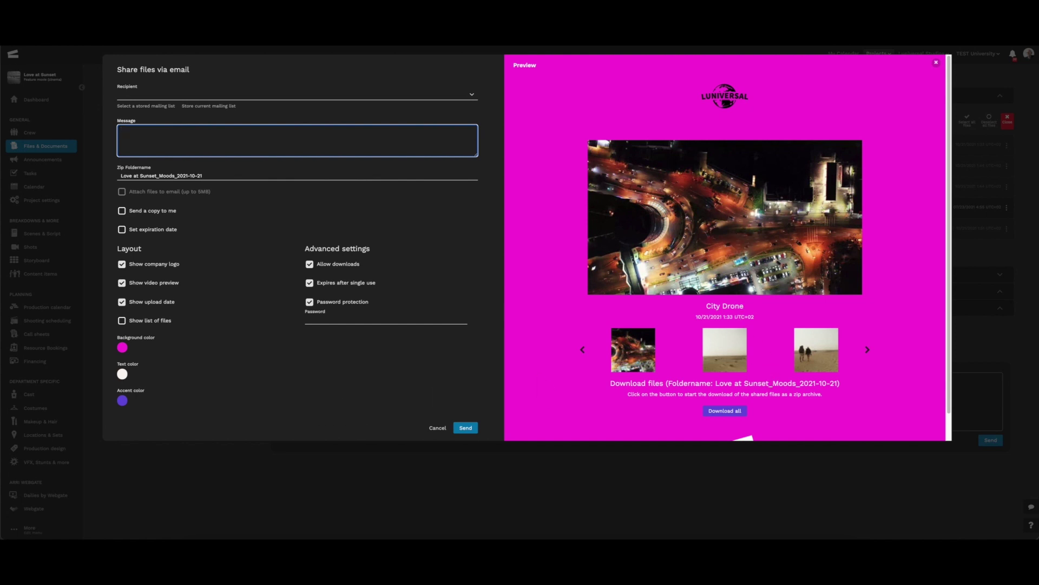
# Browse the preview thumbnails, show the shared file list, and play the City Drone clip.
pyautogui.click(866, 347)
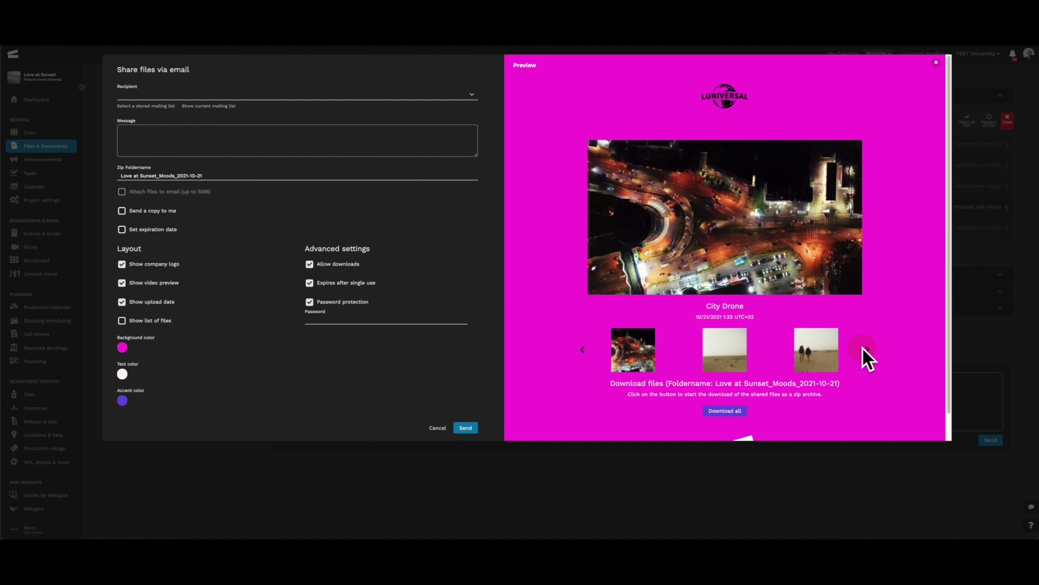
pyautogui.click(867, 351)
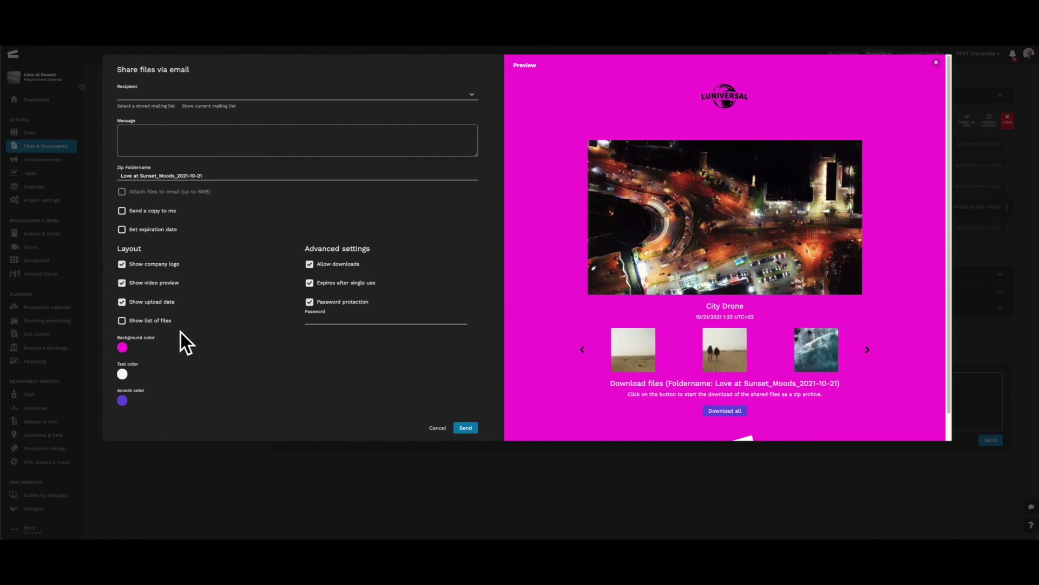
pyautogui.click(121, 319)
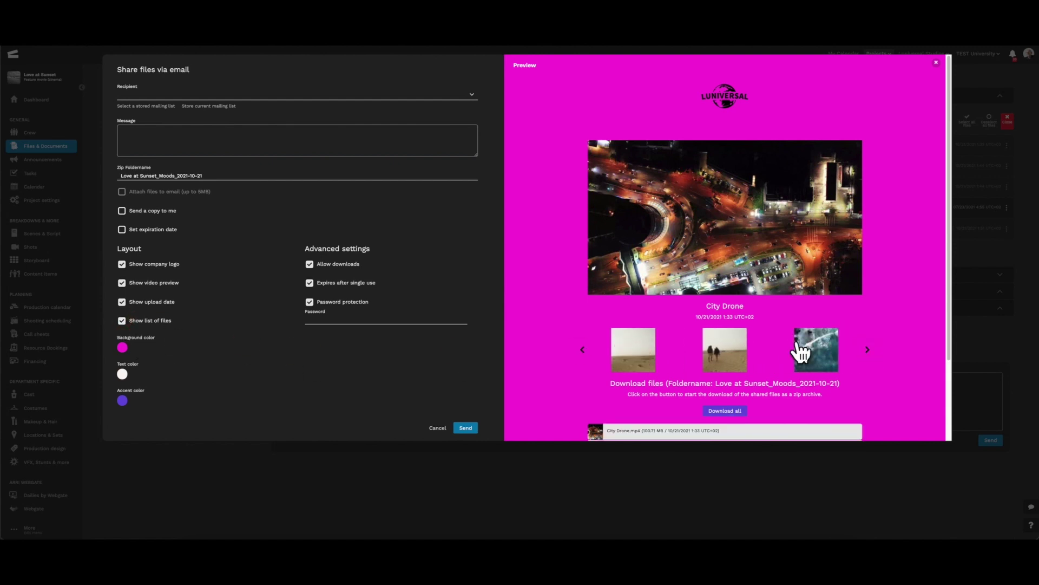
pyautogui.scroll(-1, 802, 350)
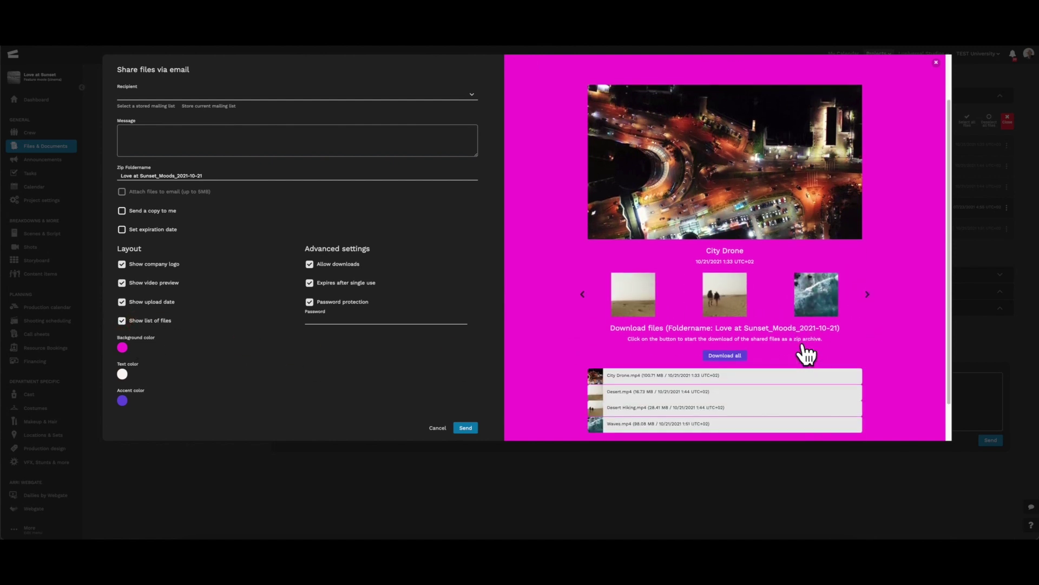
pyautogui.click(772, 181)
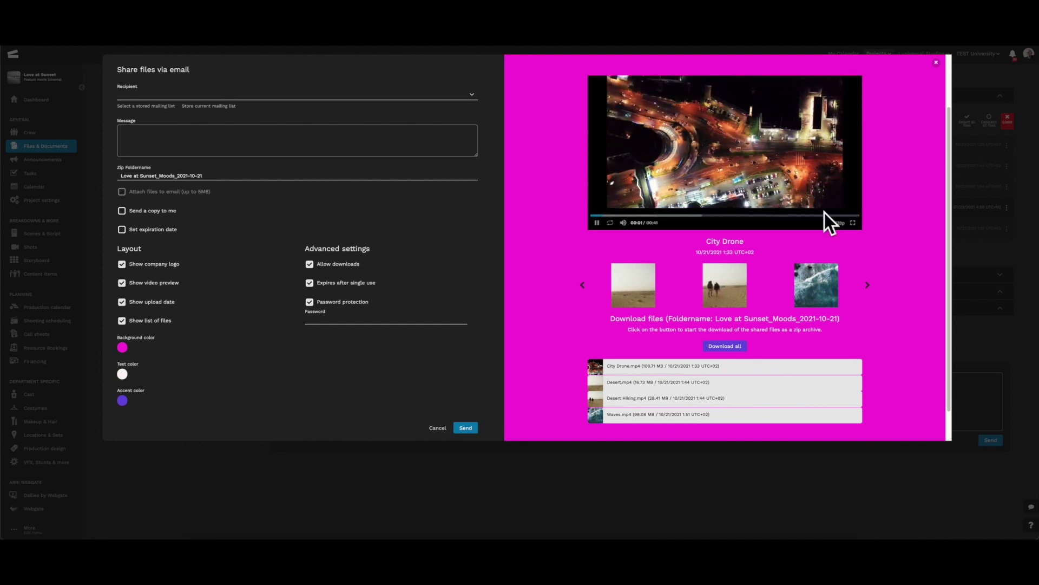
# Clear the Moods selection and check sailing-boat.jpg email sharing without attaching files, leaving it unsent.
pyautogui.click(935, 62)
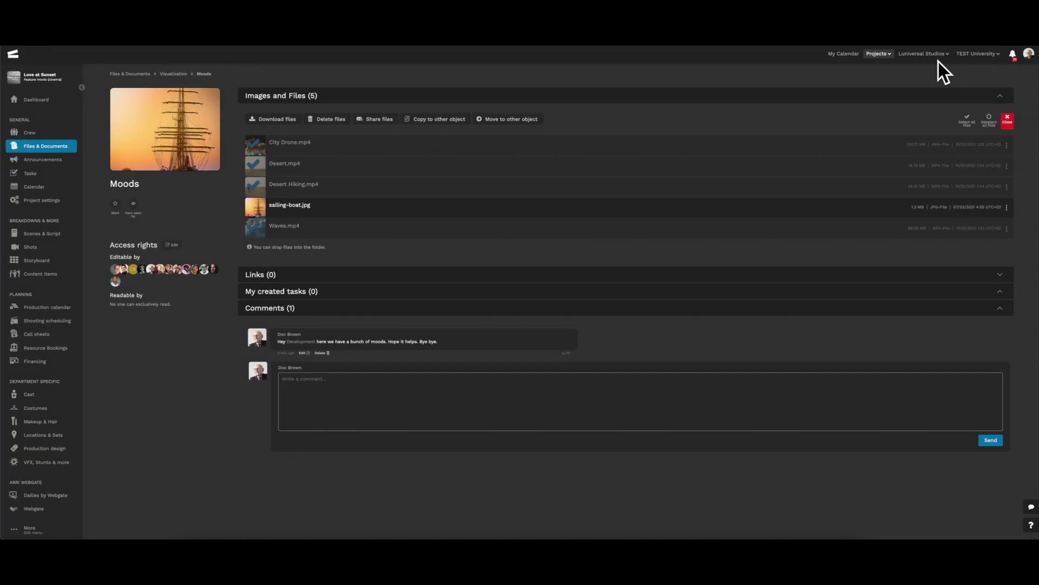
pyautogui.click(1007, 121)
pyautogui.click(1007, 208)
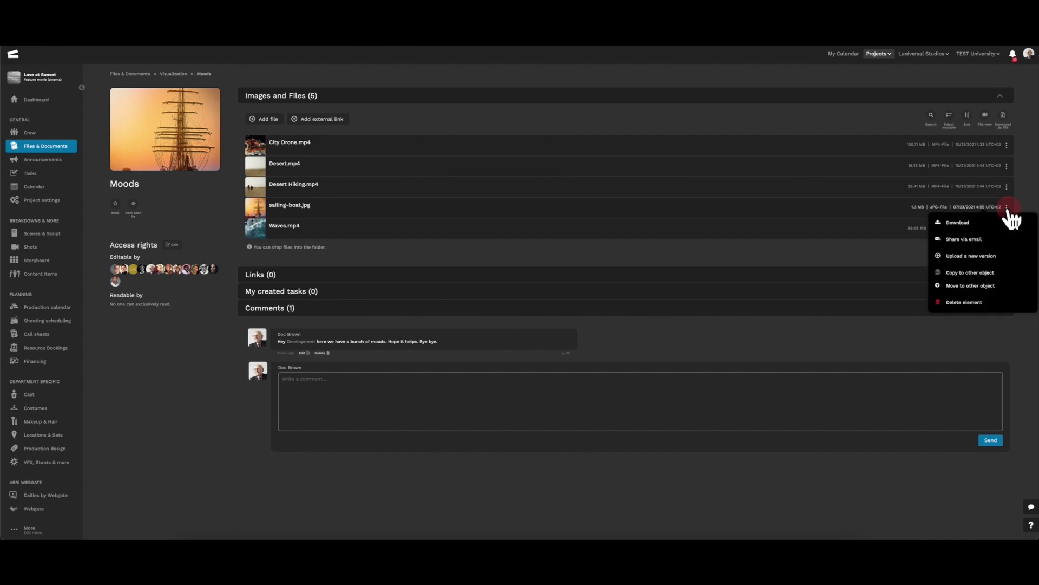
pyautogui.click(967, 239)
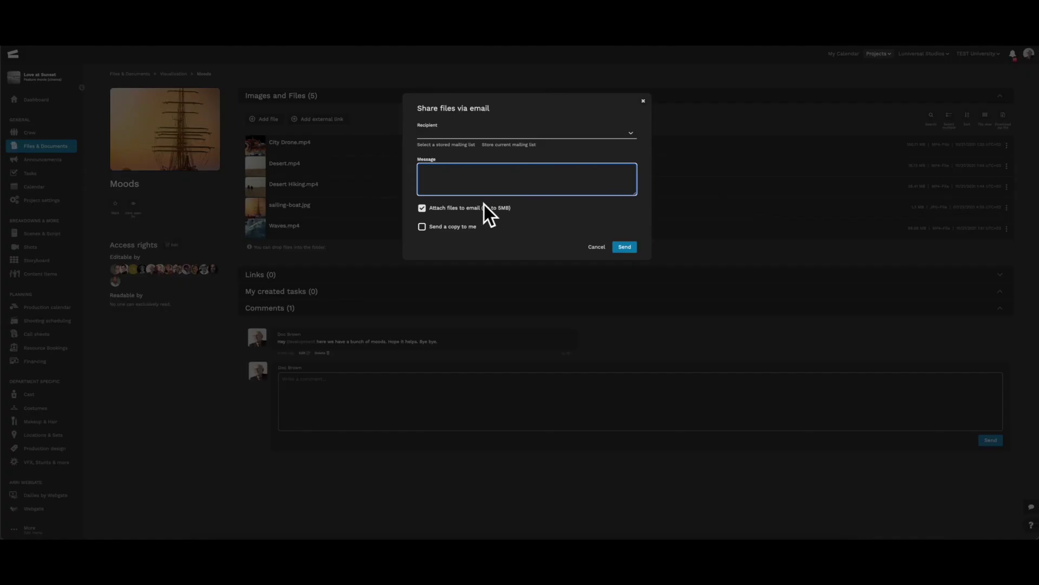
pyautogui.click(423, 208)
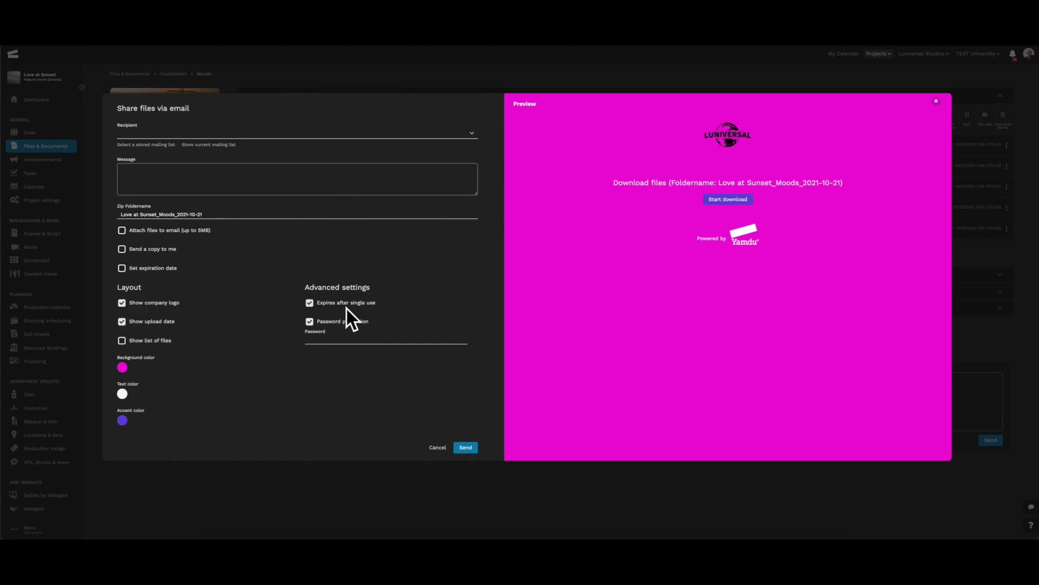
pyautogui.click(936, 103)
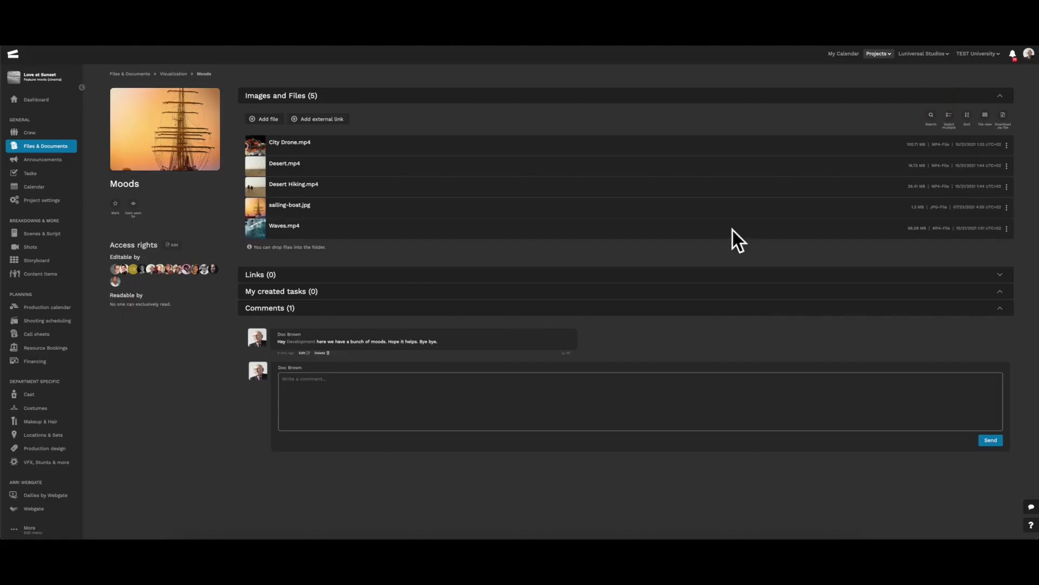
# Go to Files & Documents > Announcements and open 'Attention! new shooting schedule!'.
pyautogui.click(38, 132)
pyautogui.click(51, 147)
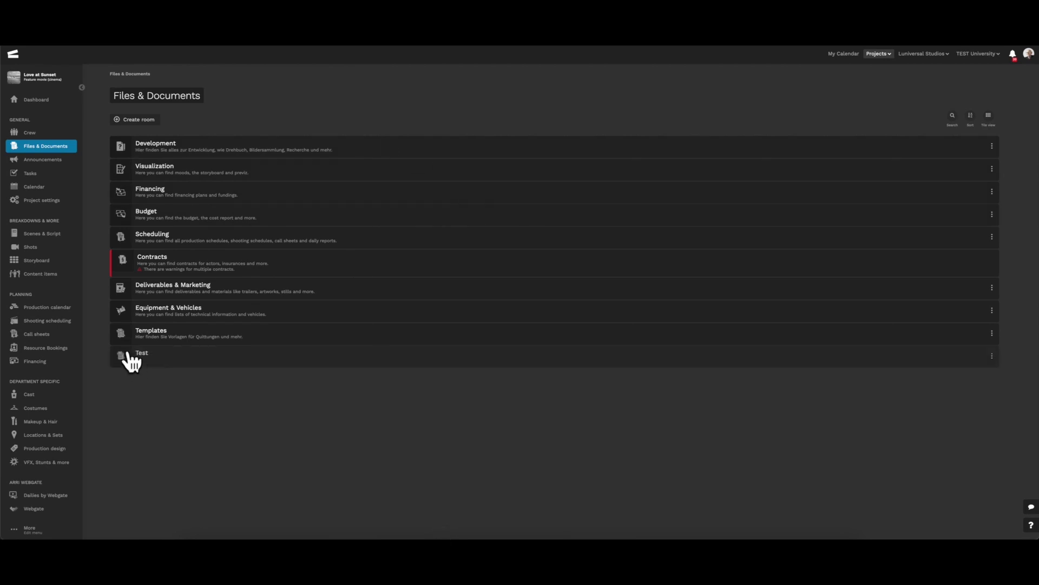
pyautogui.click(53, 160)
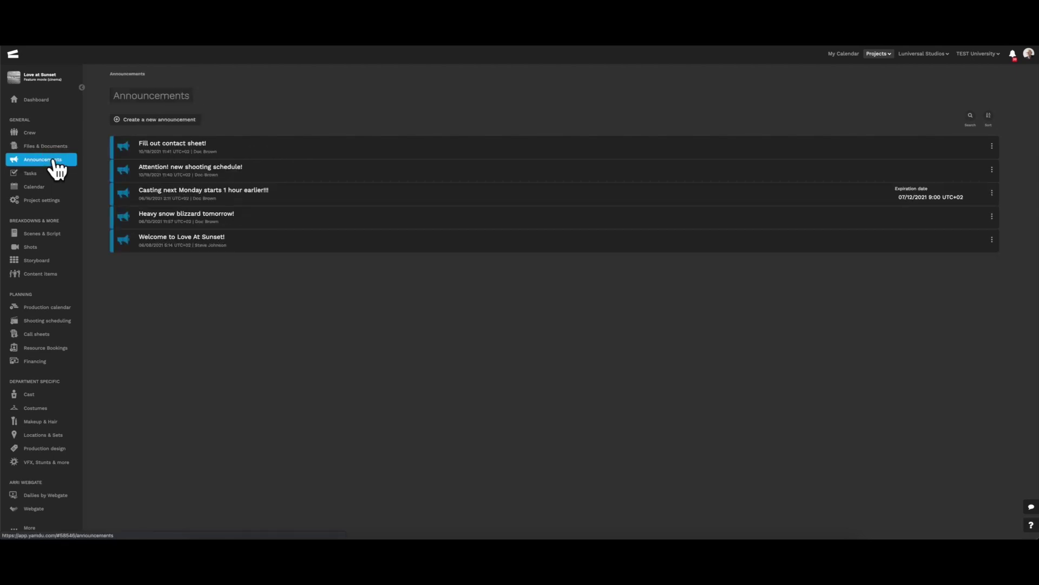
pyautogui.click(362, 170)
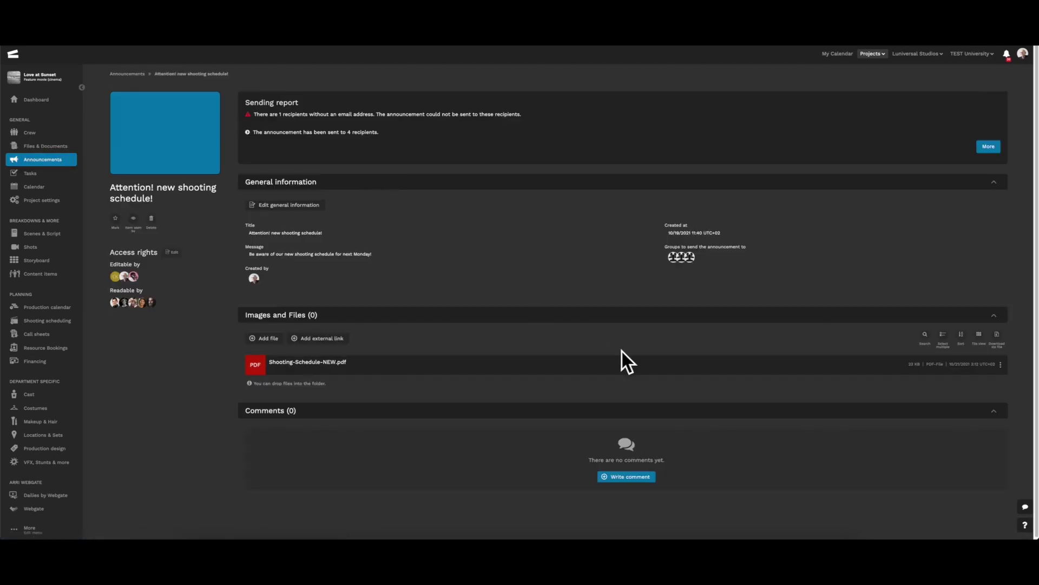
# Review the shooting schedule PDF's file actions, then open My tasks.
pyautogui.click(1001, 364)
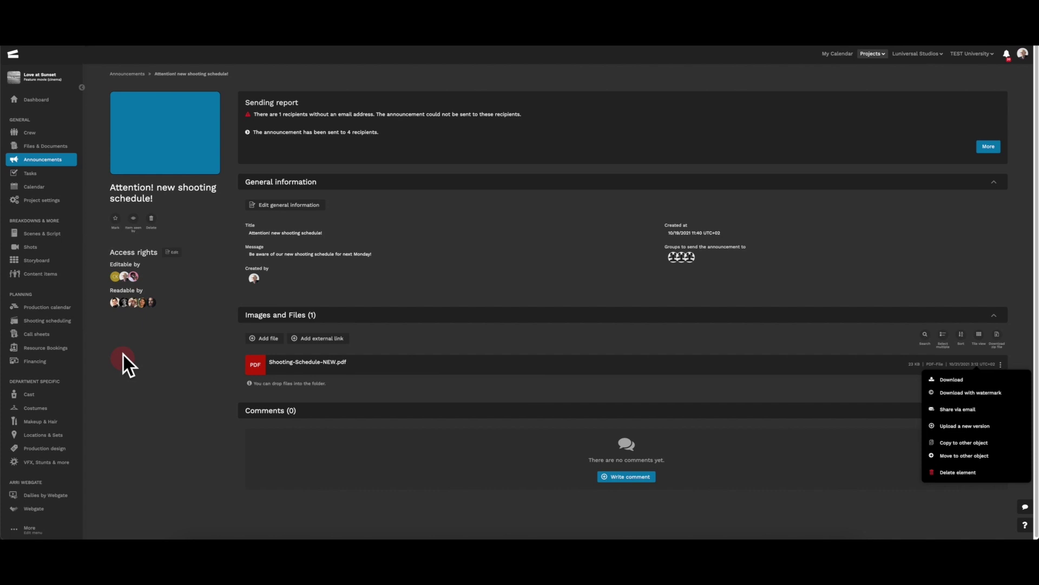
pyautogui.click(37, 161)
pyautogui.click(32, 174)
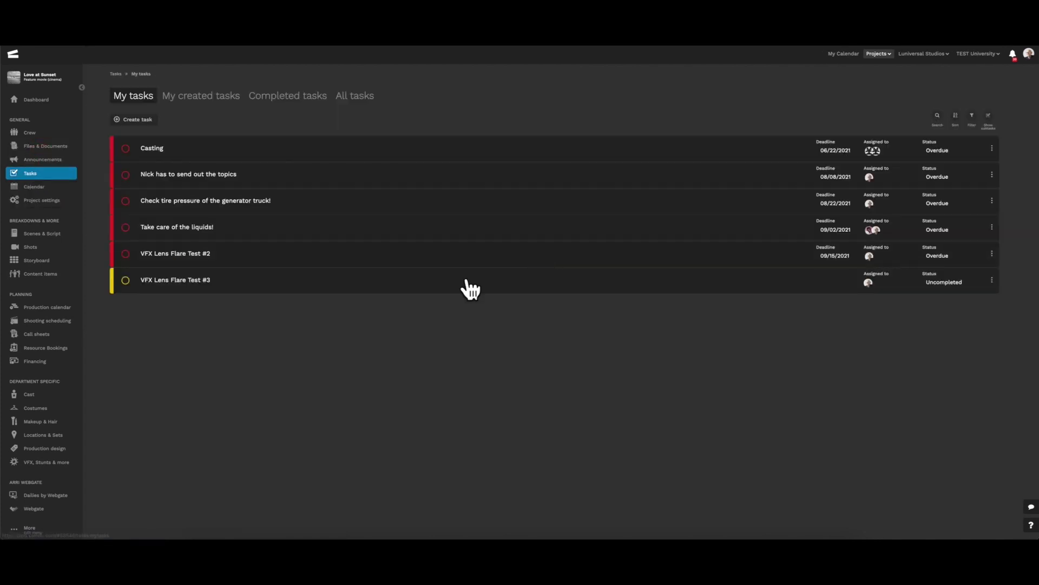
# Open the VFX Lens Flare Test #3 task and review its video file's actions.
pyautogui.click(418, 286)
pyautogui.click(1000, 322)
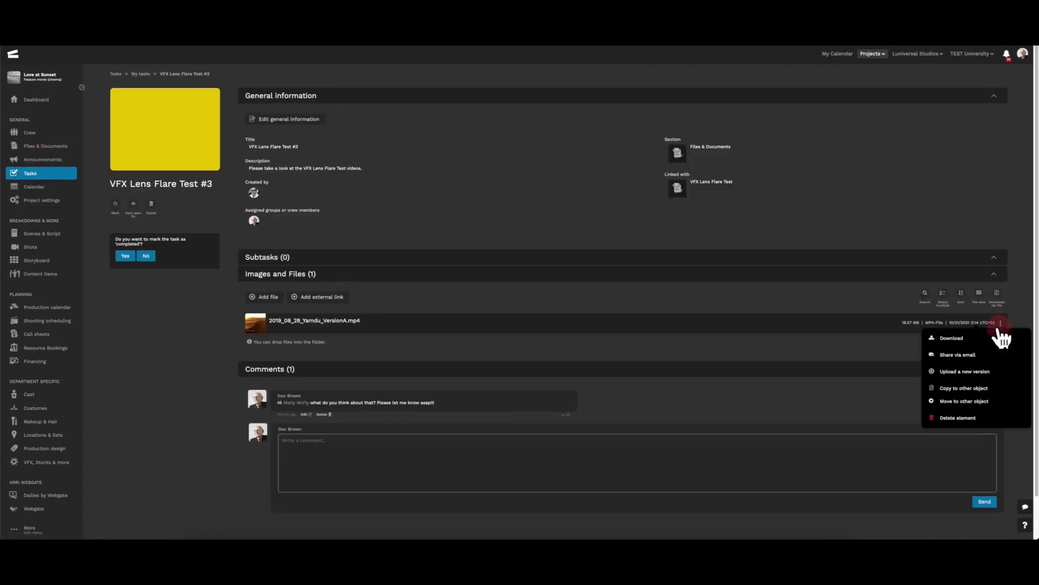
pyautogui.click(181, 342)
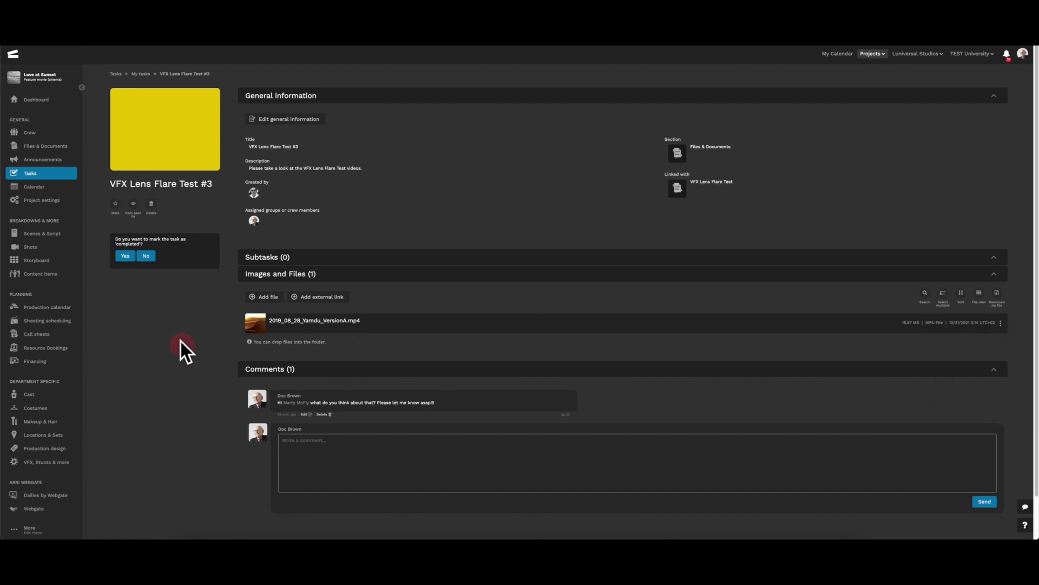
# From the Calendar, open the VFX Lens Flare Test #2 task and view desert18.tif's actions.
pyautogui.click(24, 187)
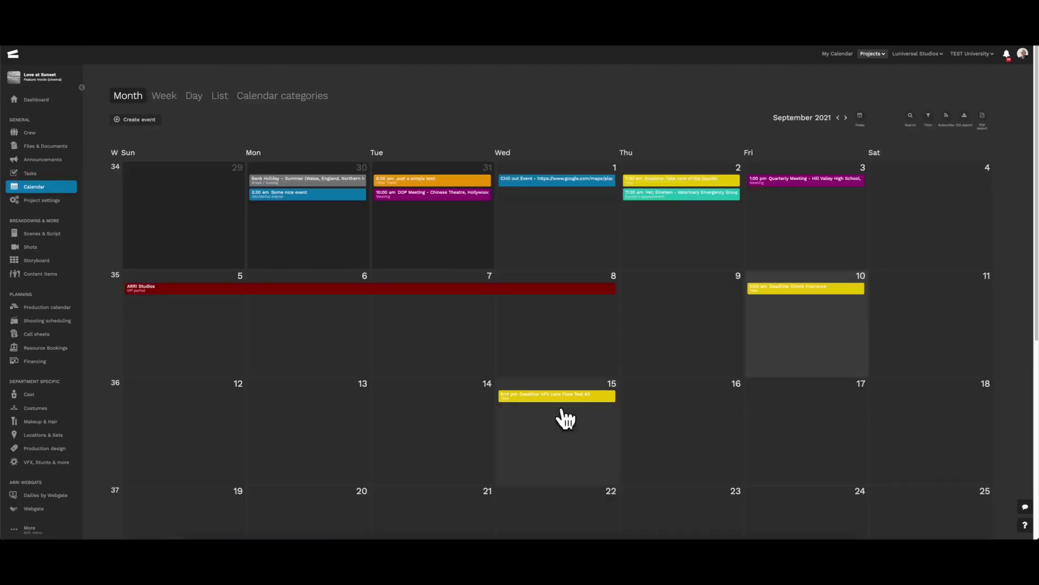
pyautogui.click(561, 398)
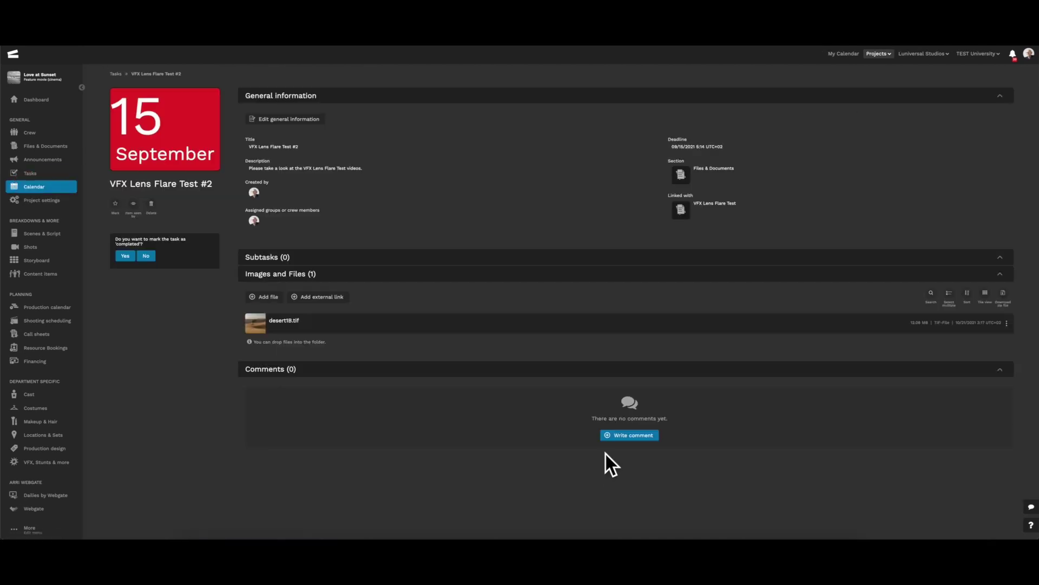
pyautogui.click(1007, 324)
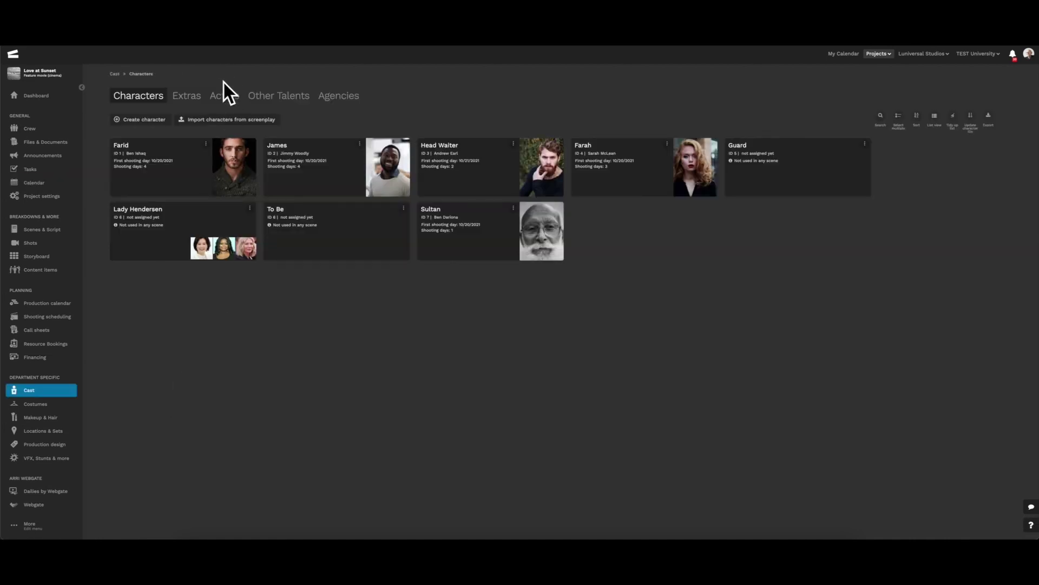
# Open an actor's profile from the Actors list and review the photo file's sharing actions.
pyautogui.click(228, 95)
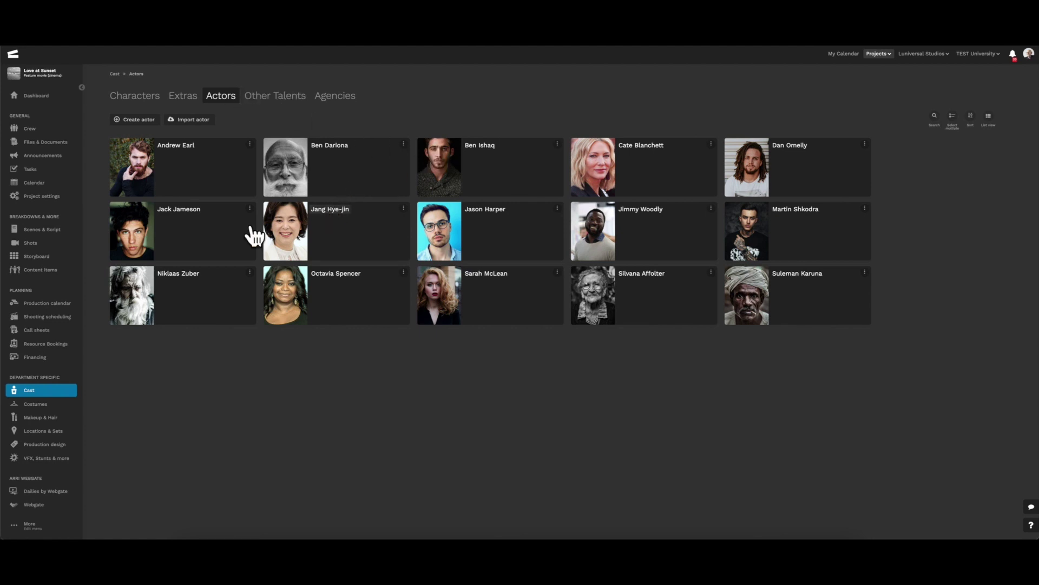
pyautogui.click(685, 241)
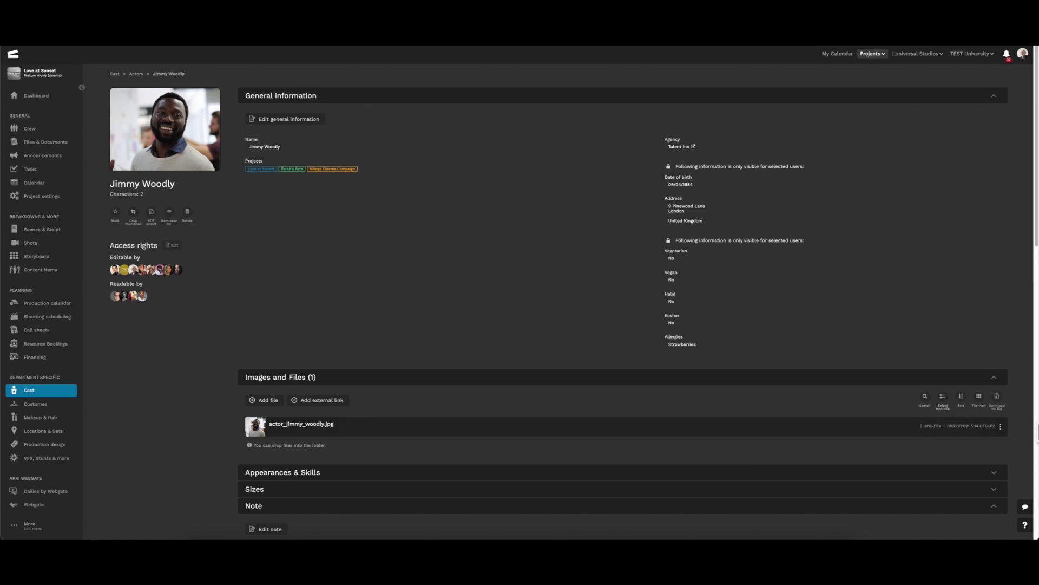
pyautogui.click(1000, 427)
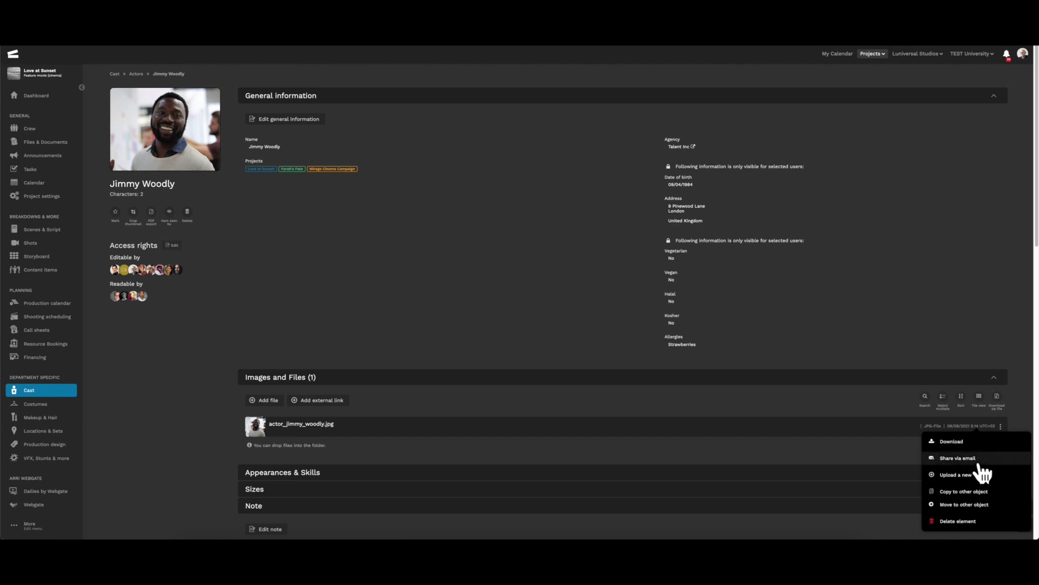
pyautogui.click(190, 390)
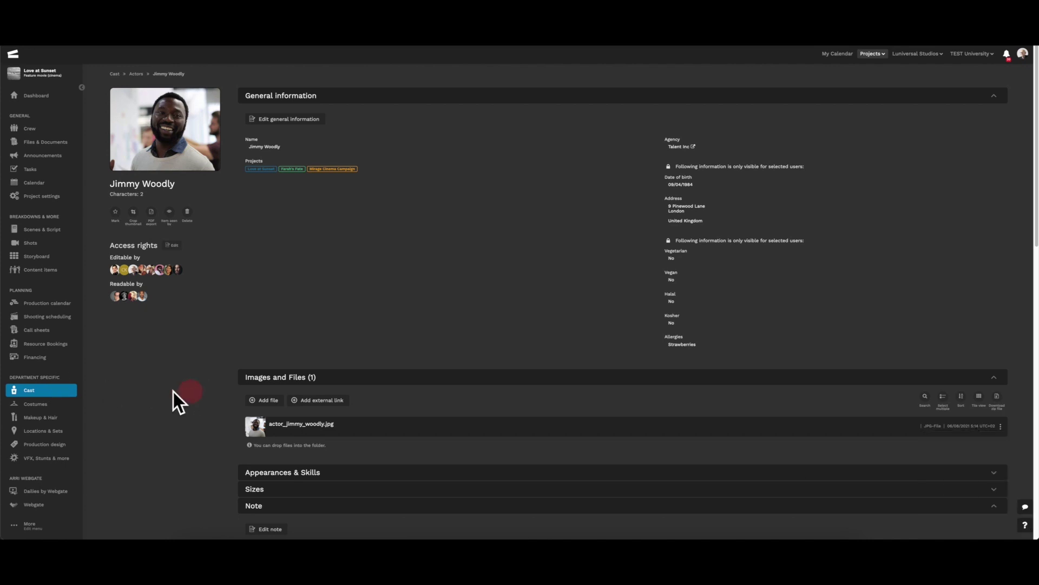